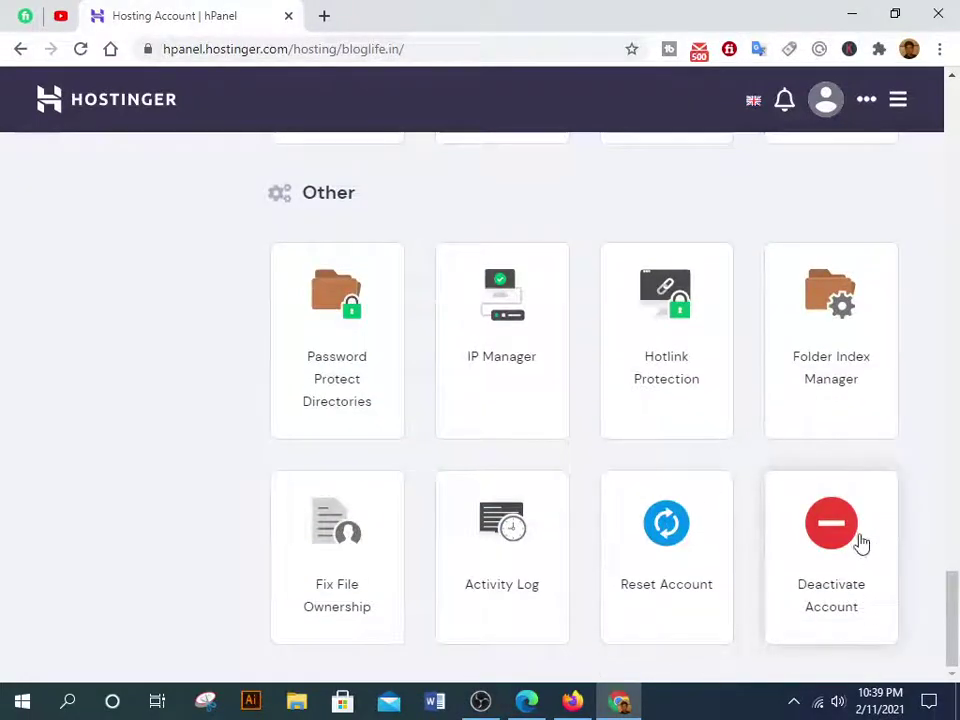
# Step: Search the hPanel tools for 'sub' and open the Subdomains page for bloglife.in
pyautogui.scroll(10, 345, 486)
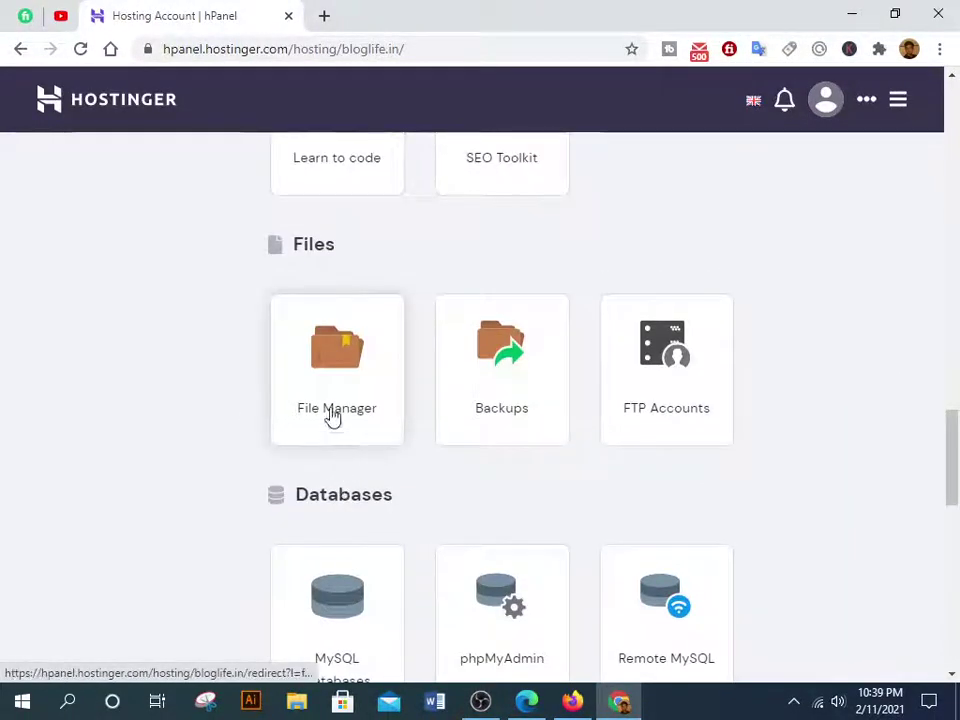
pyautogui.scroll(6, 332, 418)
pyautogui.scroll(10, 363, 533)
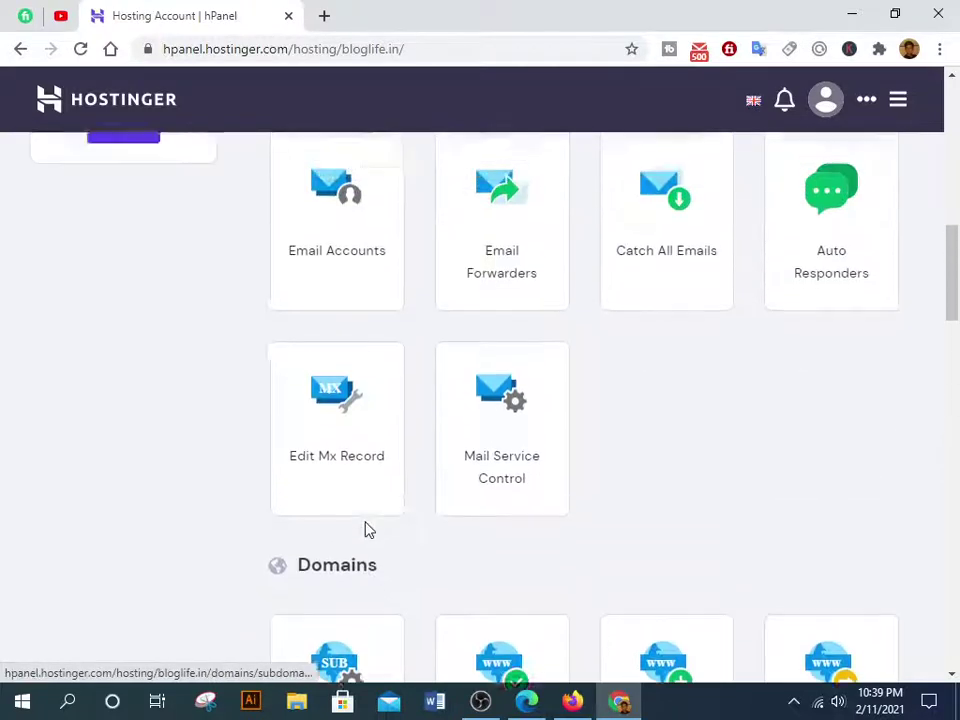
pyautogui.scroll(3, 365, 530)
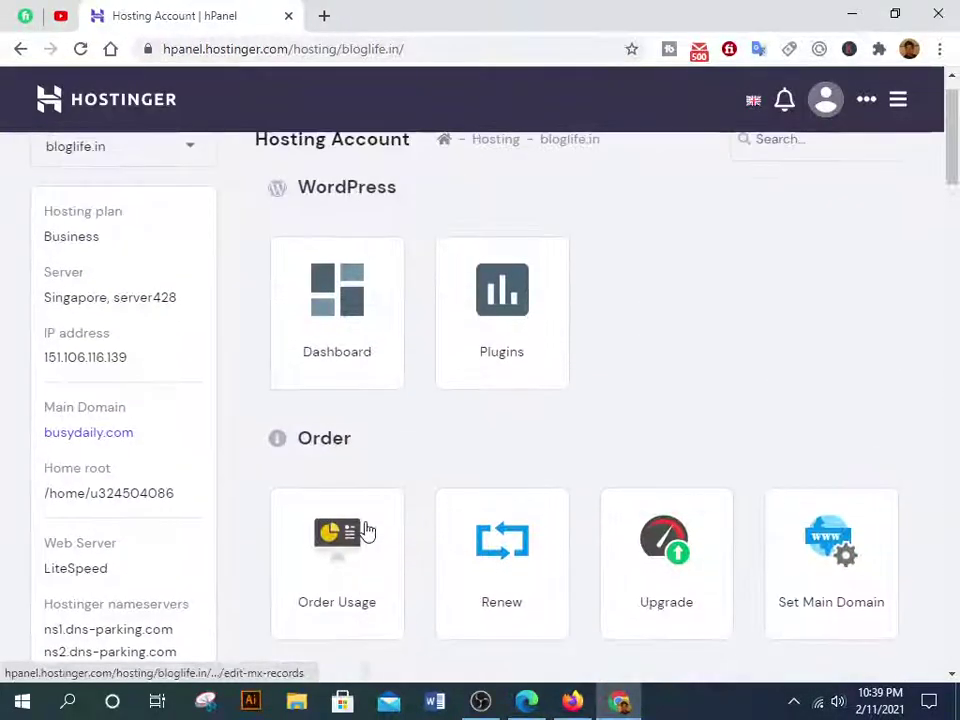
pyautogui.click(853, 189)
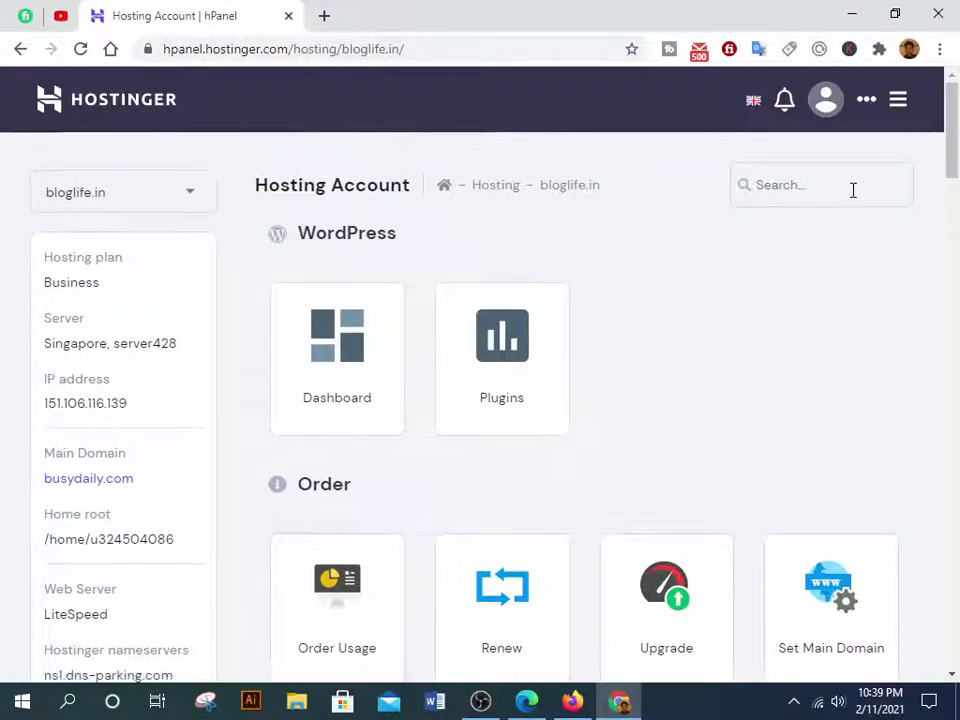
pyautogui.write('sub')
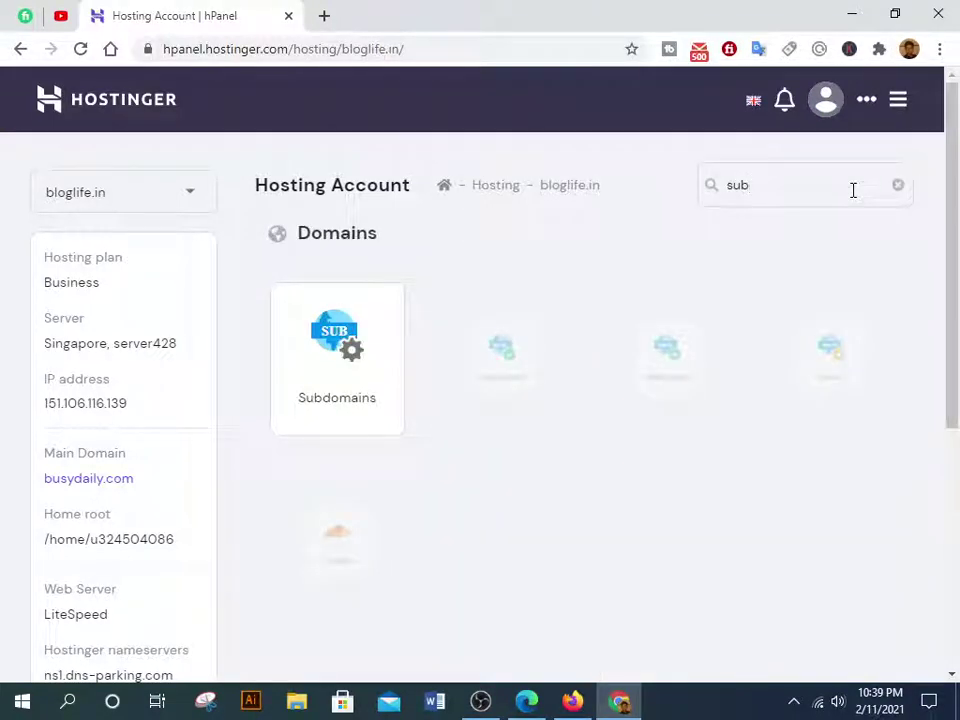
pyautogui.click(345, 402)
pyautogui.scroll(-2, 540, 334)
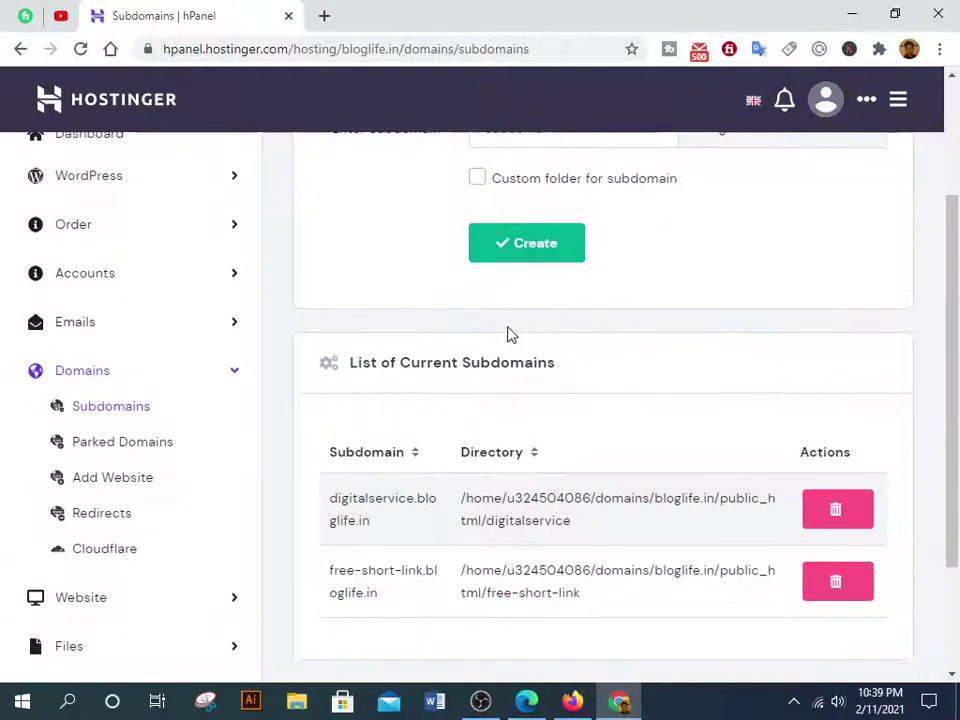
pyautogui.scroll(-2, 494, 335)
pyautogui.scroll(4, 490, 335)
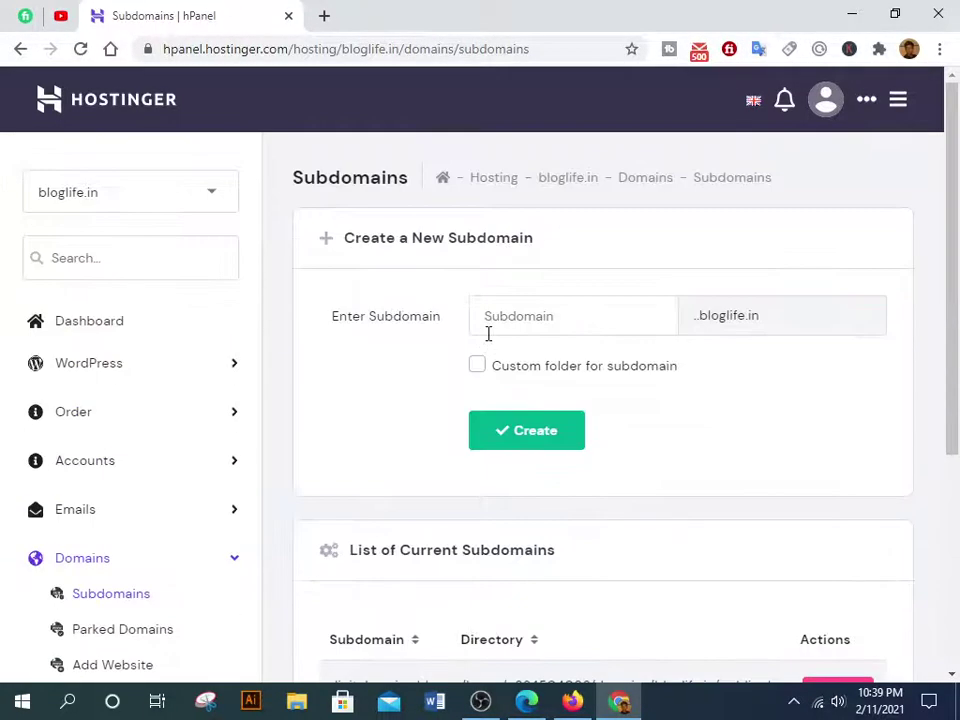
# Step: Enter 'pharmacy' as the new subdomain name, leaving Custom folder for subdomain unticked
pyautogui.click(489, 334)
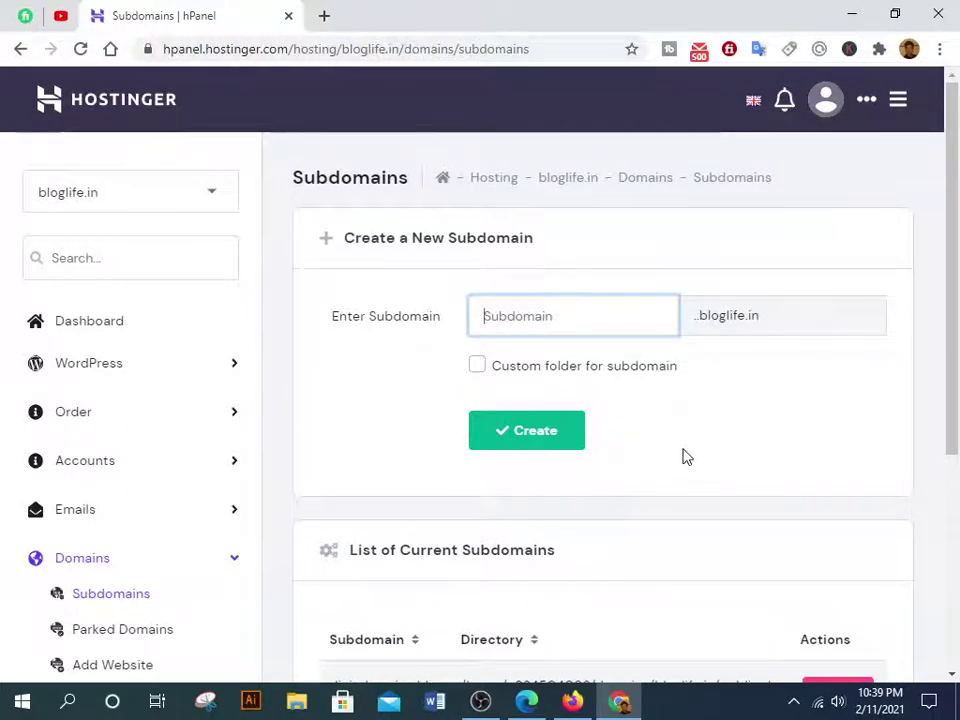
pyautogui.write('pharmacy')
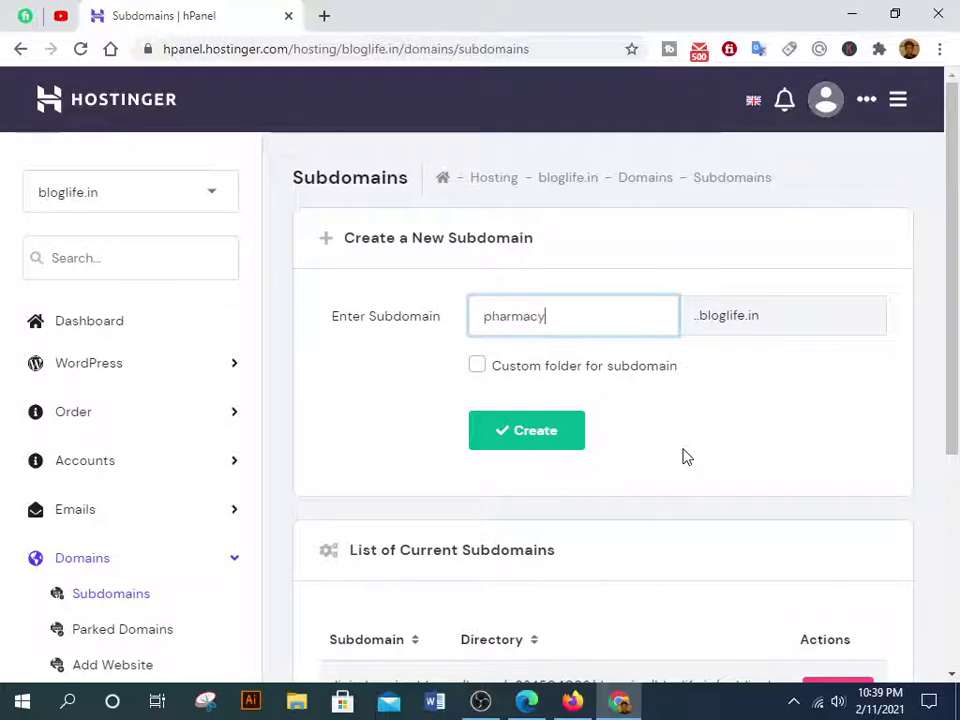
pyautogui.moveTo(480, 373)
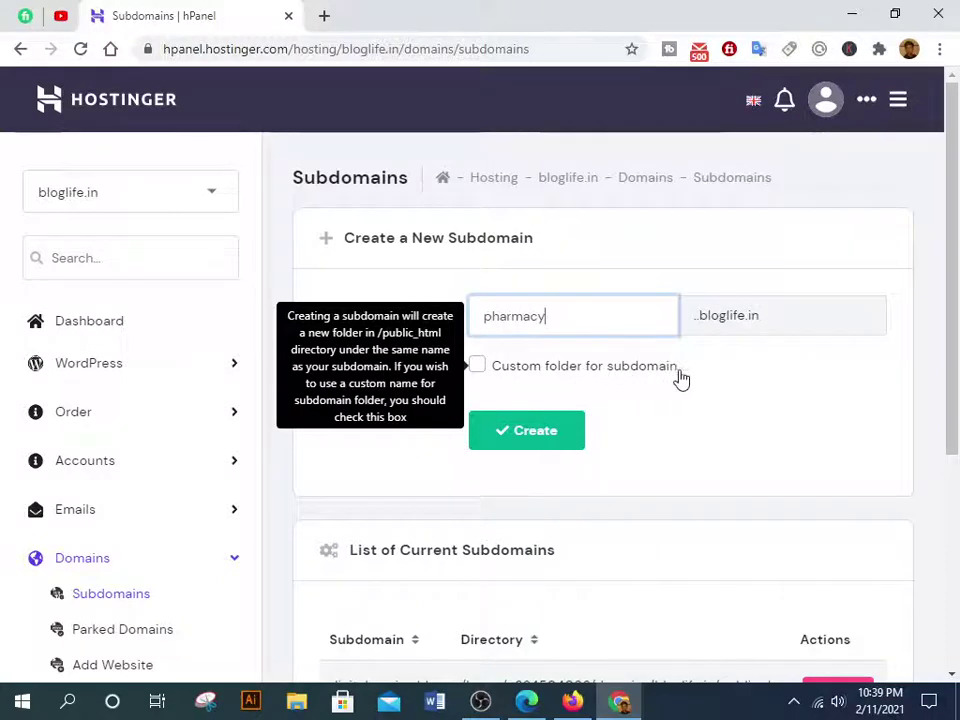
pyautogui.click(478, 367)
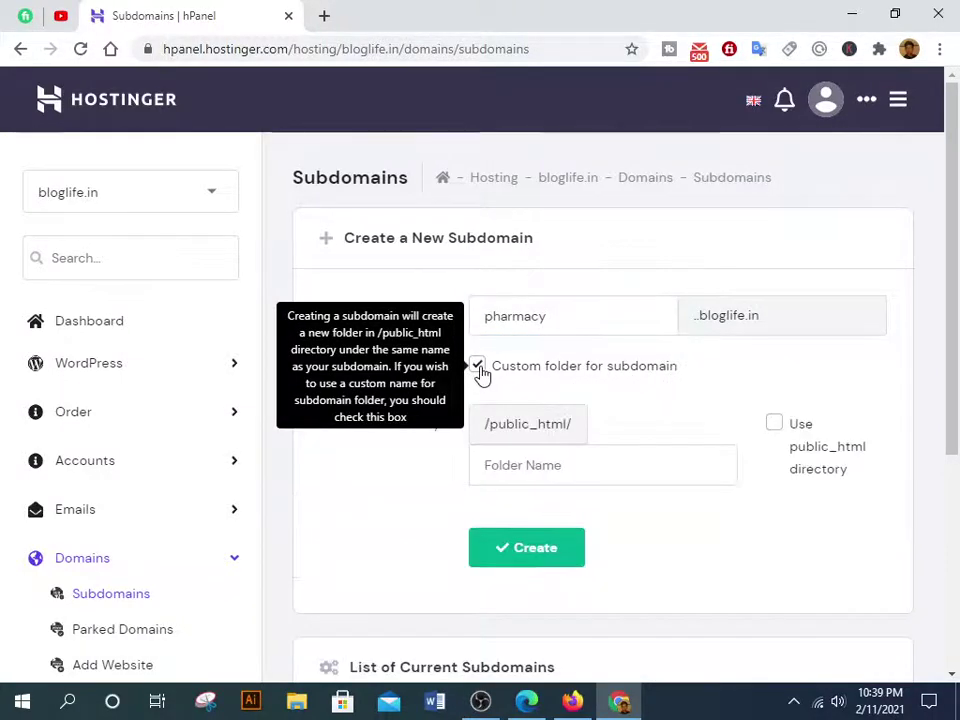
pyautogui.click(554, 467)
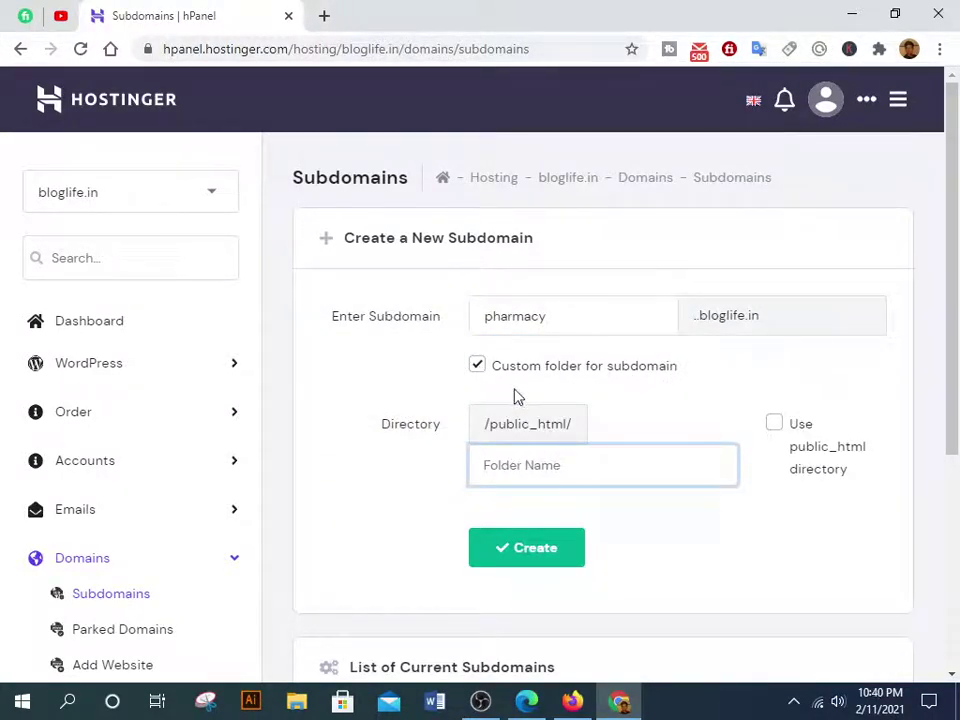
pyautogui.moveTo(484, 368)
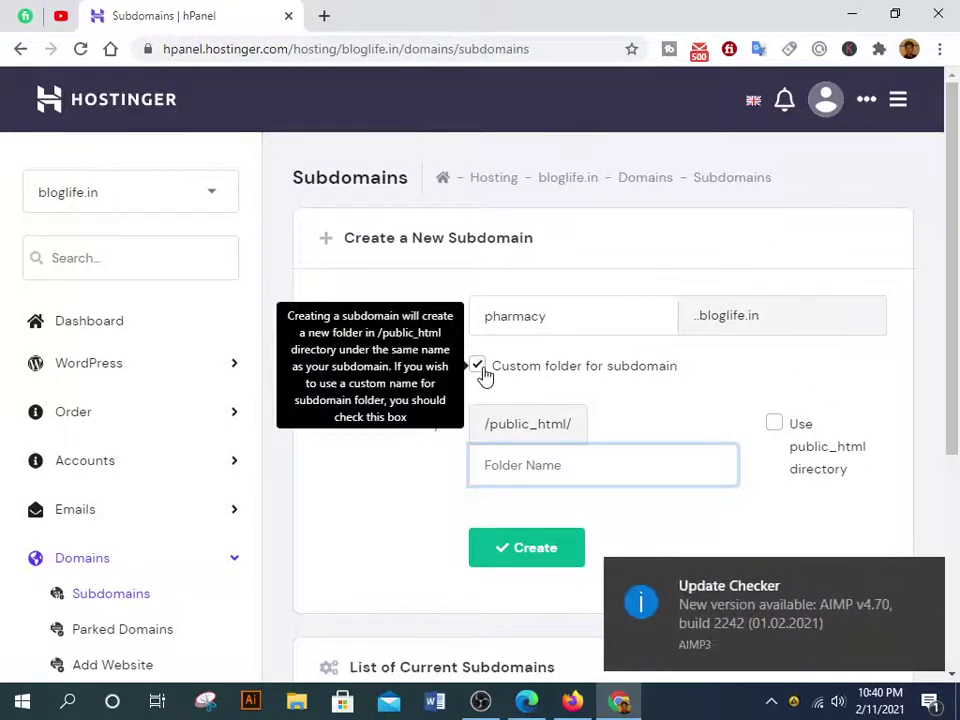
pyautogui.click(483, 370)
# Step: Dismiss the update notification and create the pharmacy subdomain
pyautogui.click(928, 577)
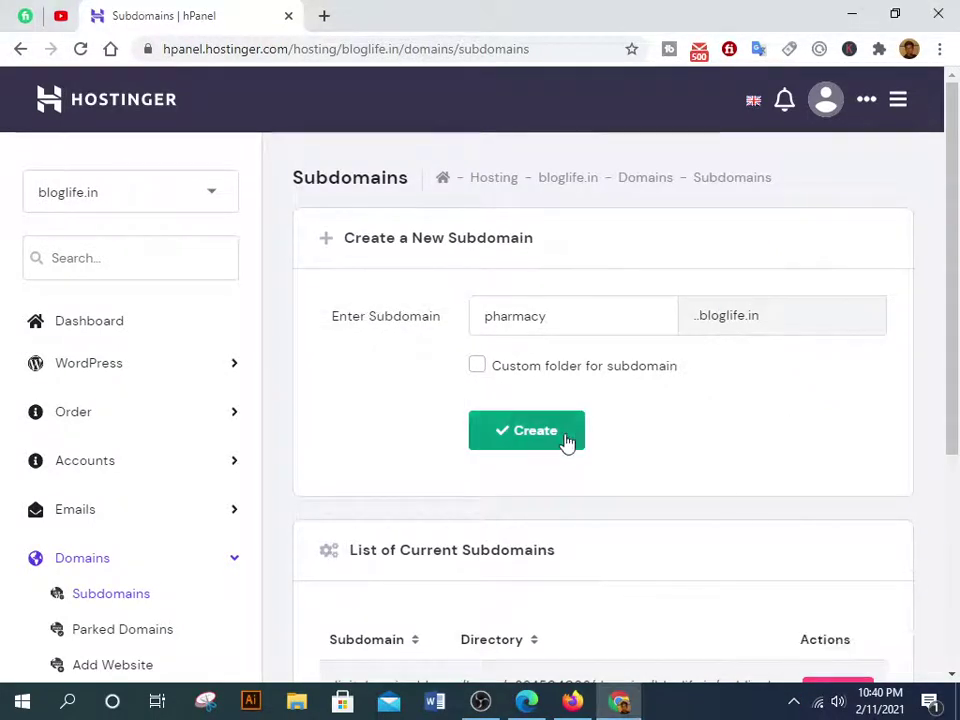
pyautogui.scroll(-3, 563, 455)
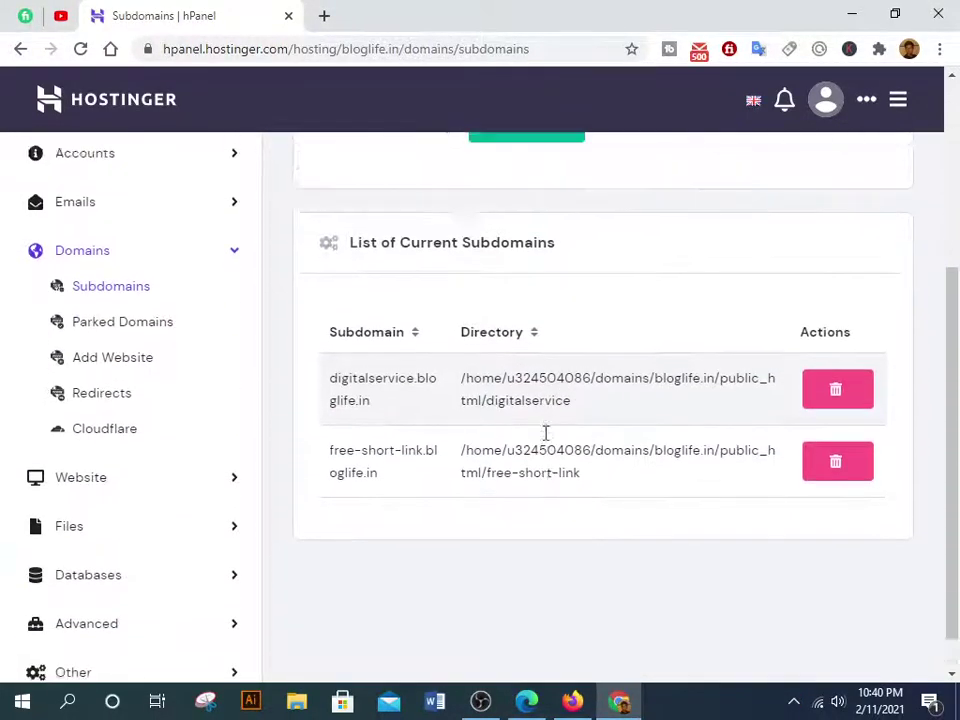
pyautogui.scroll(3, 538, 444)
pyautogui.scroll(-4, 553, 497)
pyautogui.scroll(3, 538, 386)
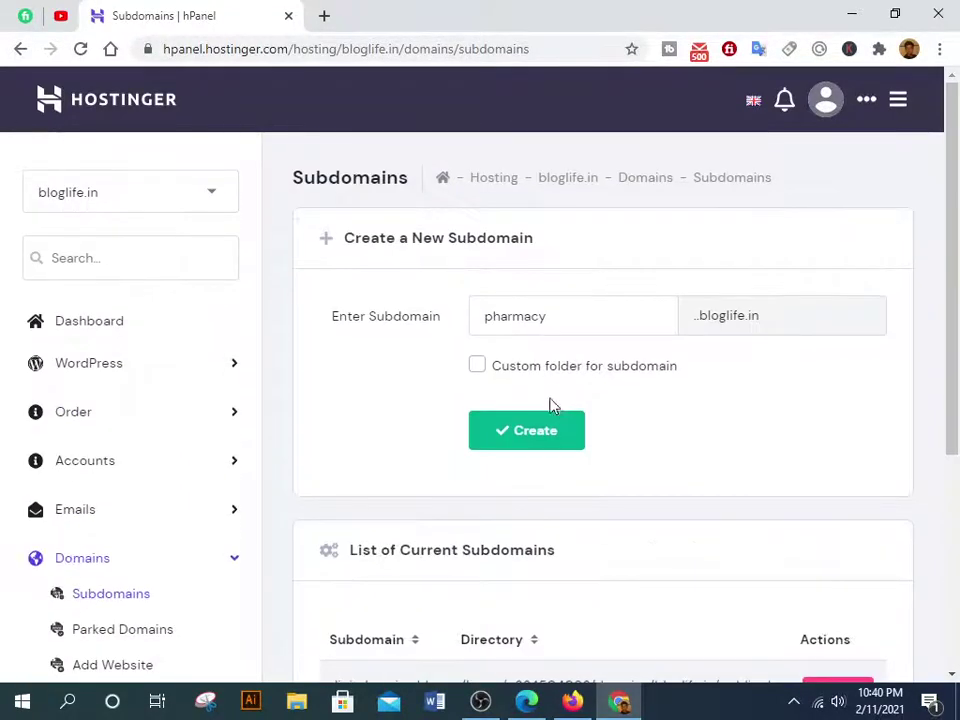
pyautogui.click(570, 432)
# Step: Check the subdomain list for pharmacy.bloglife.in with its public_html/pharmacy directory
pyautogui.scroll(-1, 700, 460)
pyautogui.scroll(-1, 697, 460)
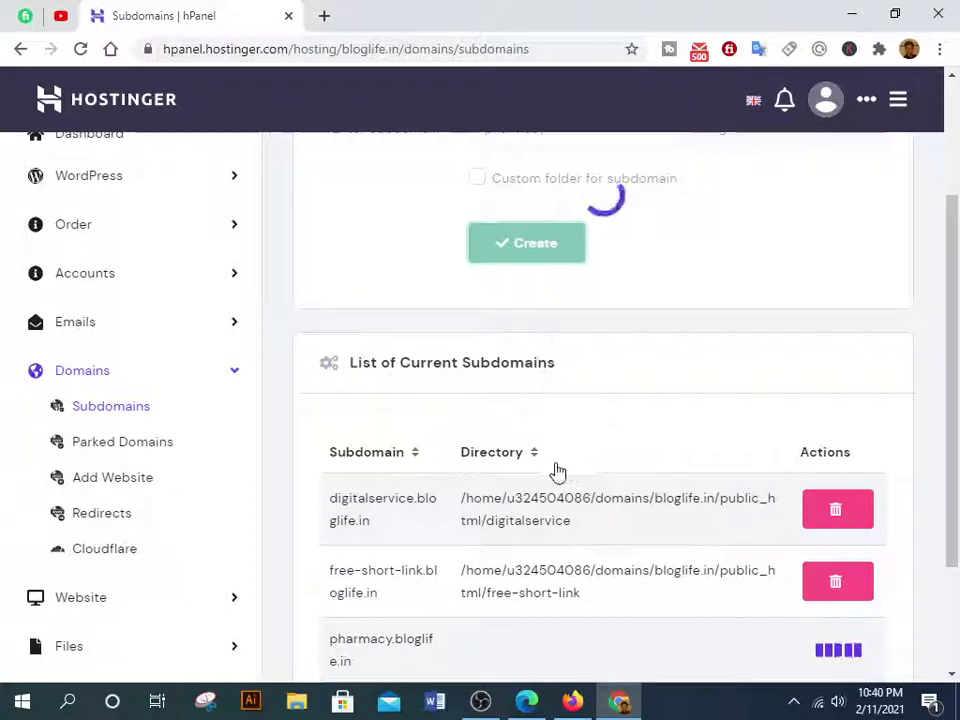
pyautogui.scroll(-2, 558, 471)
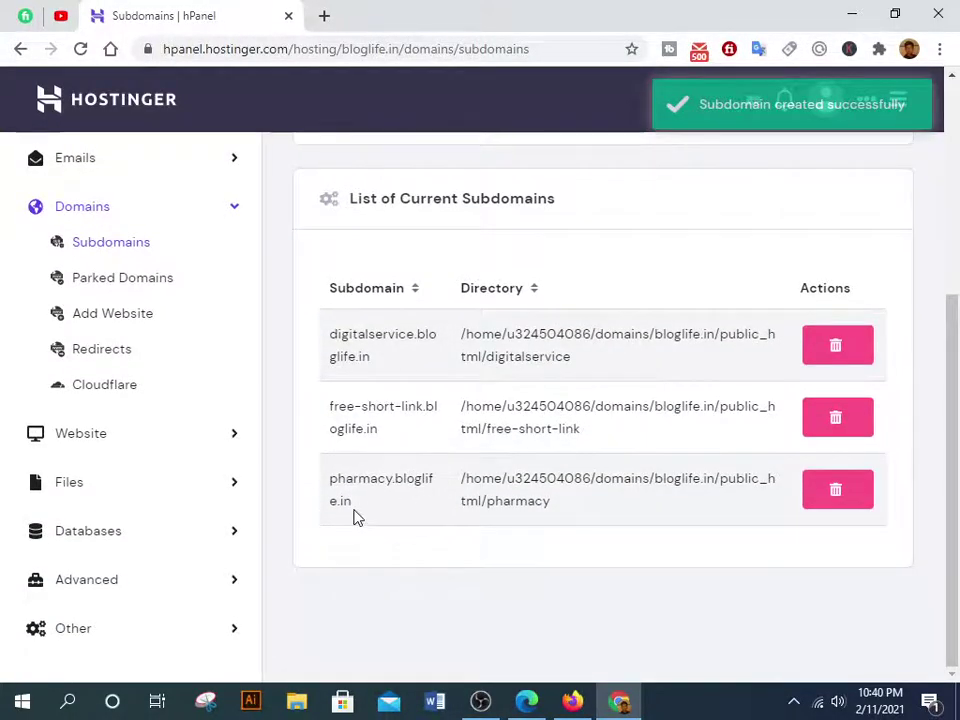
pyautogui.scroll(5, 735, 407)
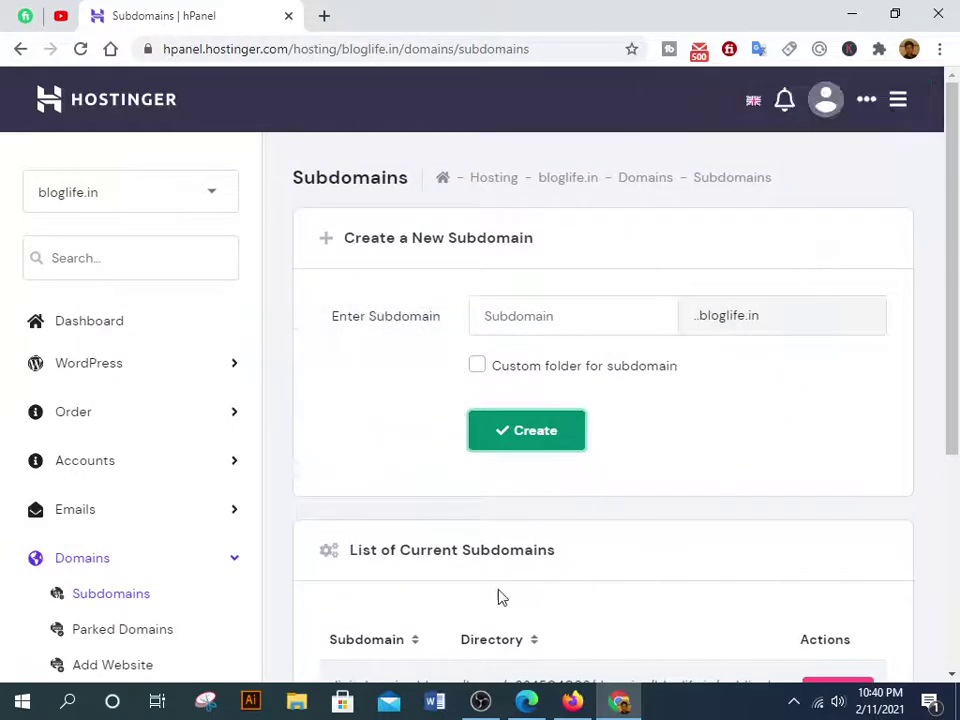
# Step: Expand WordPress in the sidebar and highlight the new pharmacy.bloglife.in address
pyautogui.click(190, 366)
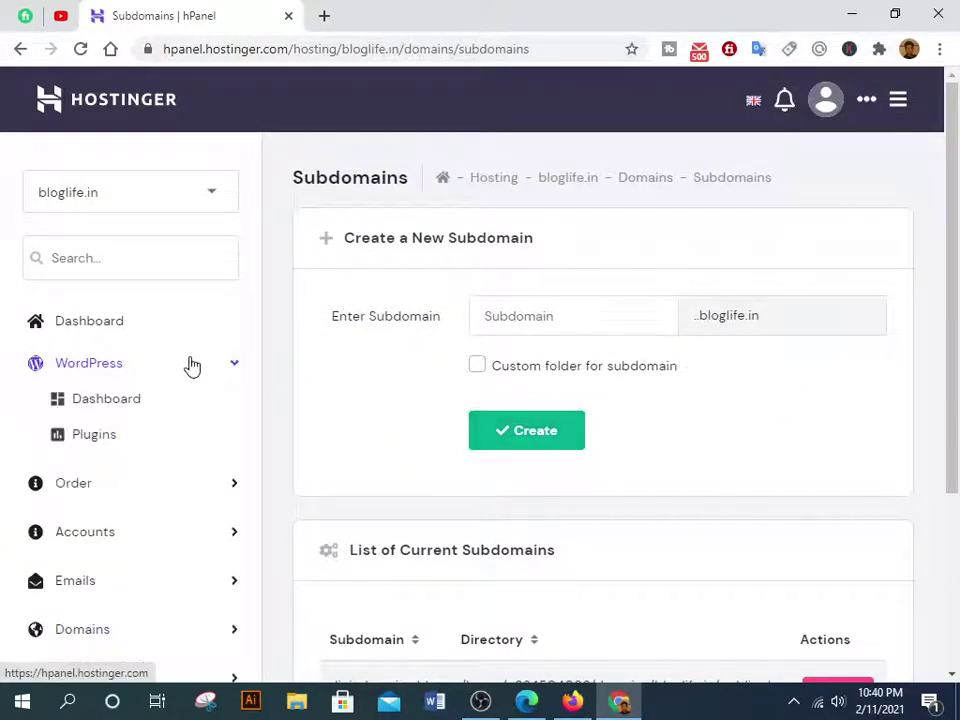
pyautogui.scroll(-3, 465, 392)
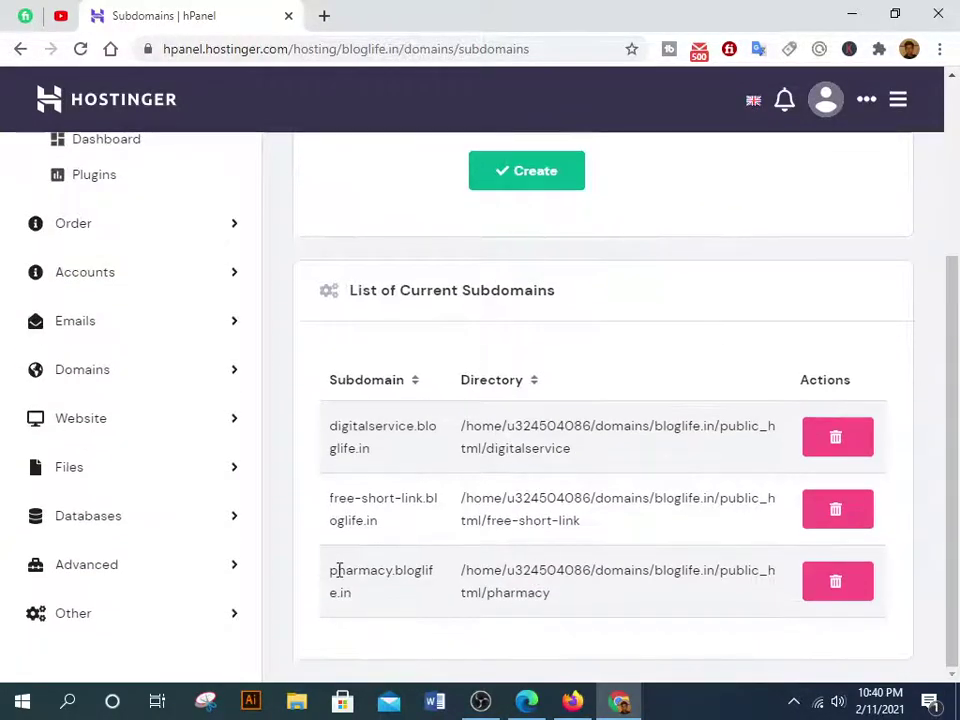
pyautogui.moveTo(332, 578)
pyautogui.mouseDown()
pyautogui.moveTo(377, 614)
pyautogui.moveTo(330, 590)
pyautogui.mouseUp()
pyautogui.click(371, 617)
pyautogui.click(381, 613)
pyautogui.scroll(1, 236, 465)
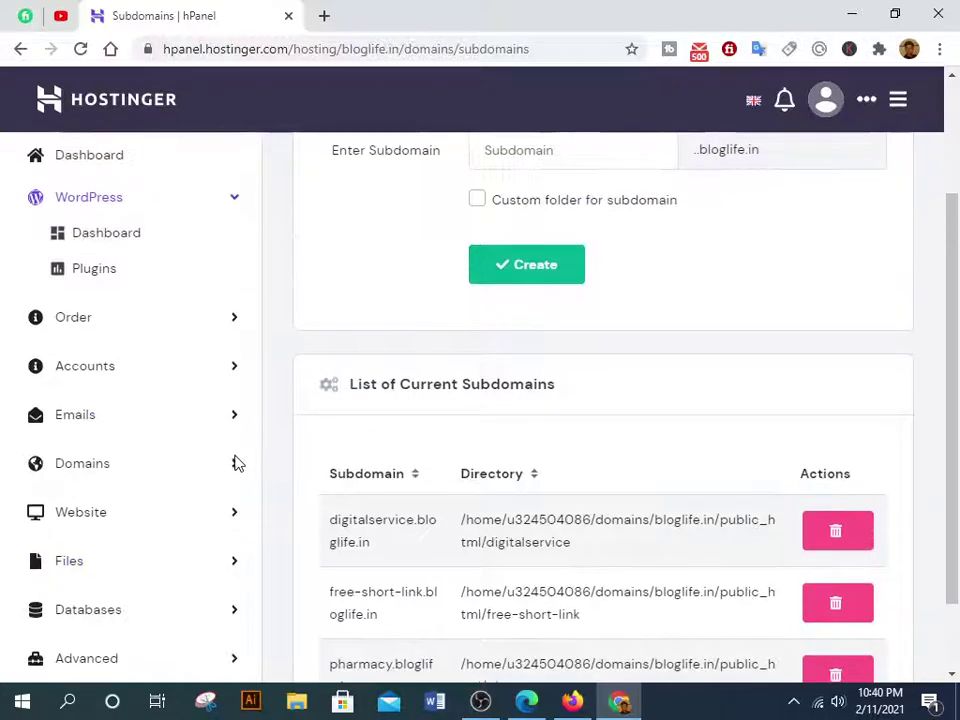
pyautogui.scroll(1, 166, 353)
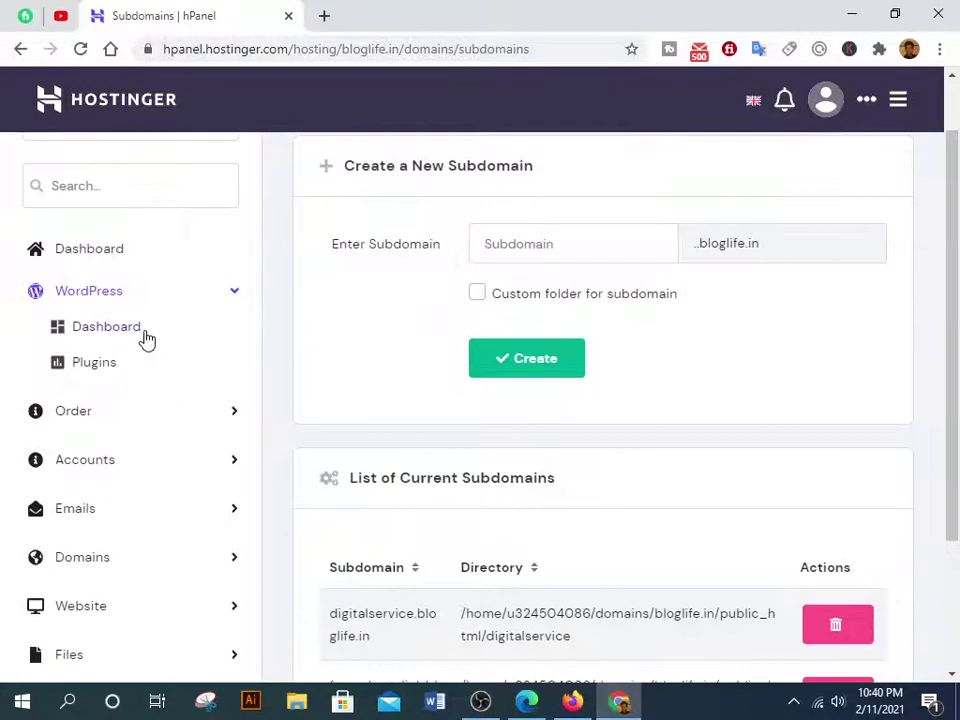
# Step: Open WordPress > Dashboard for bloglife.in and scroll down to the Site Installs panel
pyautogui.click(145, 339)
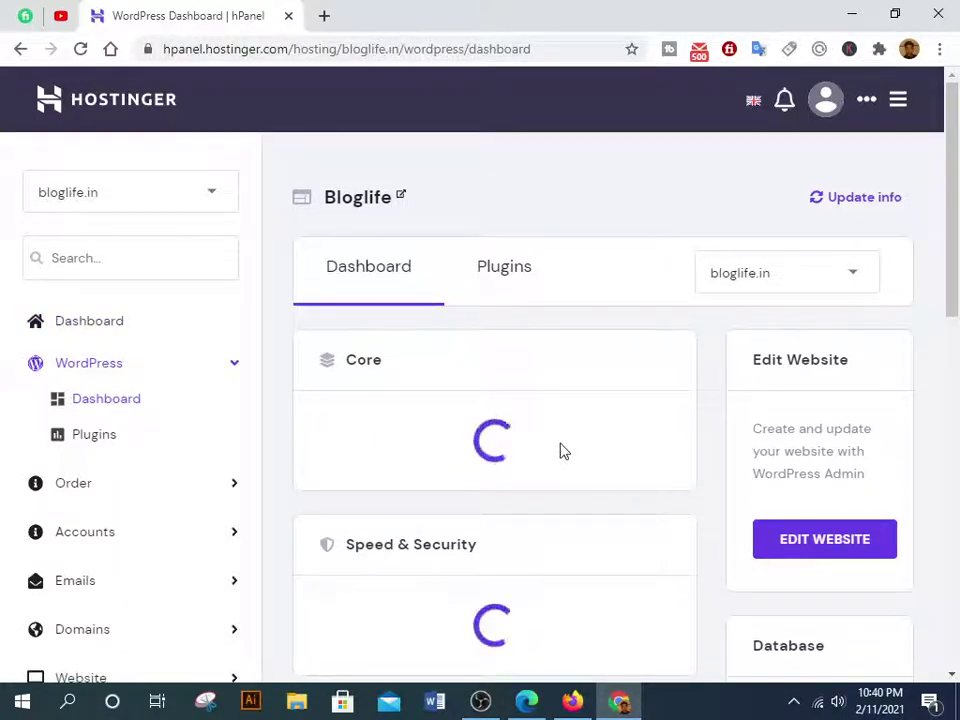
pyautogui.scroll(-10, 561, 450)
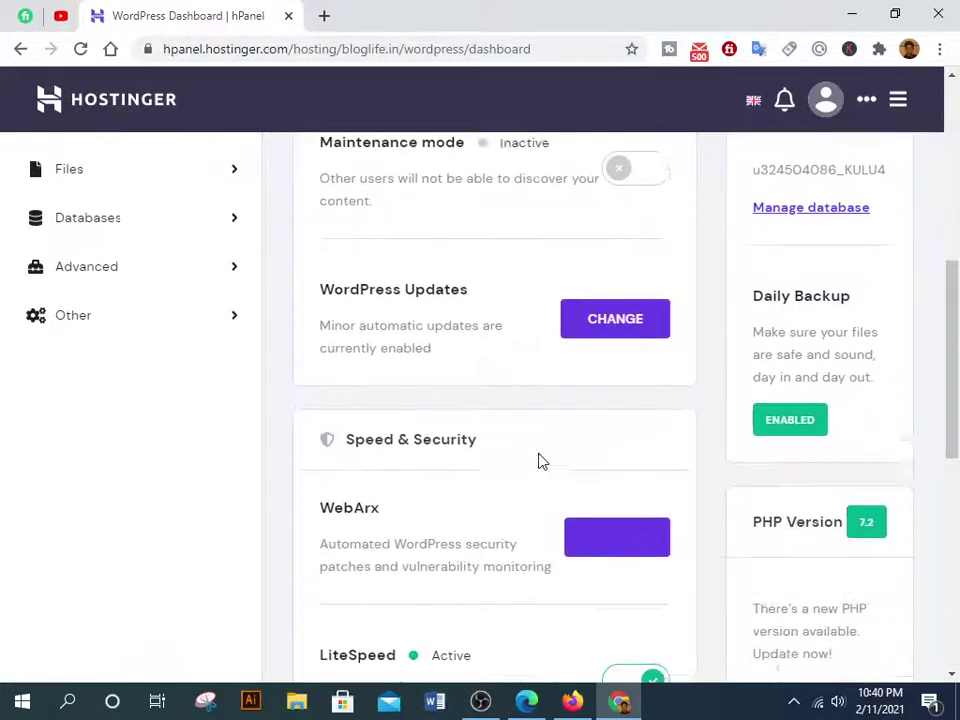
pyautogui.scroll(-3, 525, 471)
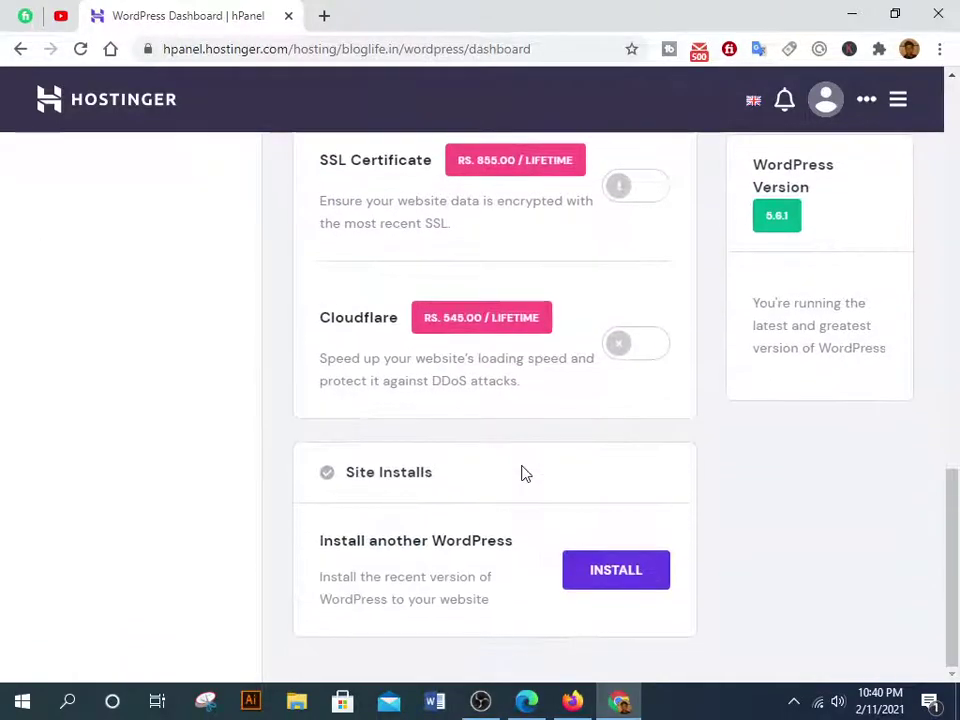
# Step: Choose Install another WordPress, then select WordPress in the Auto Installer
pyautogui.click(618, 572)
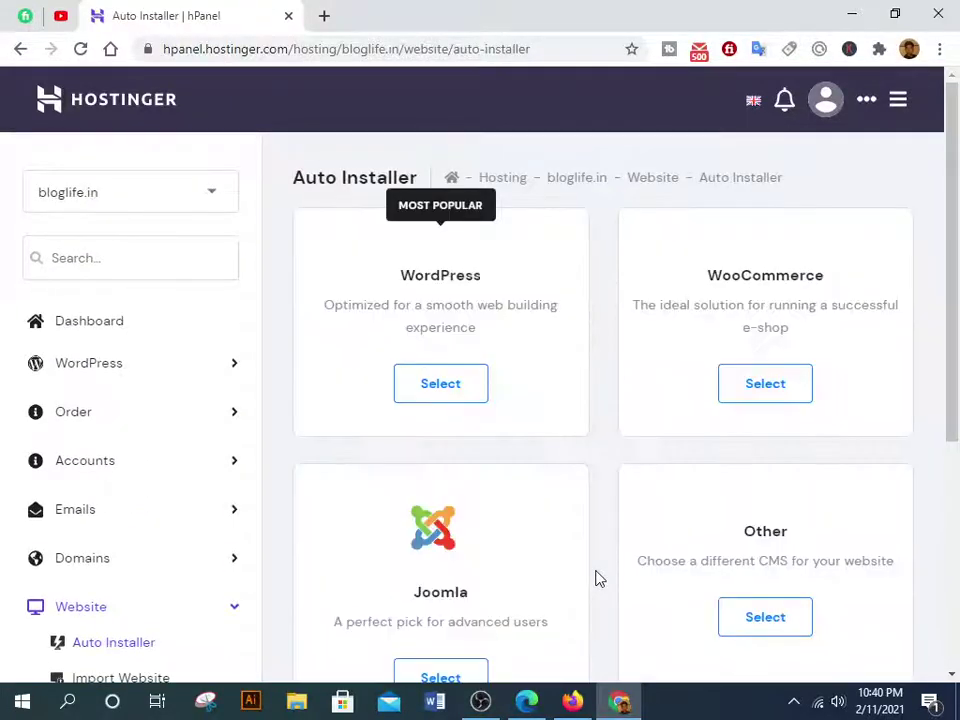
pyautogui.scroll(-3, 508, 476)
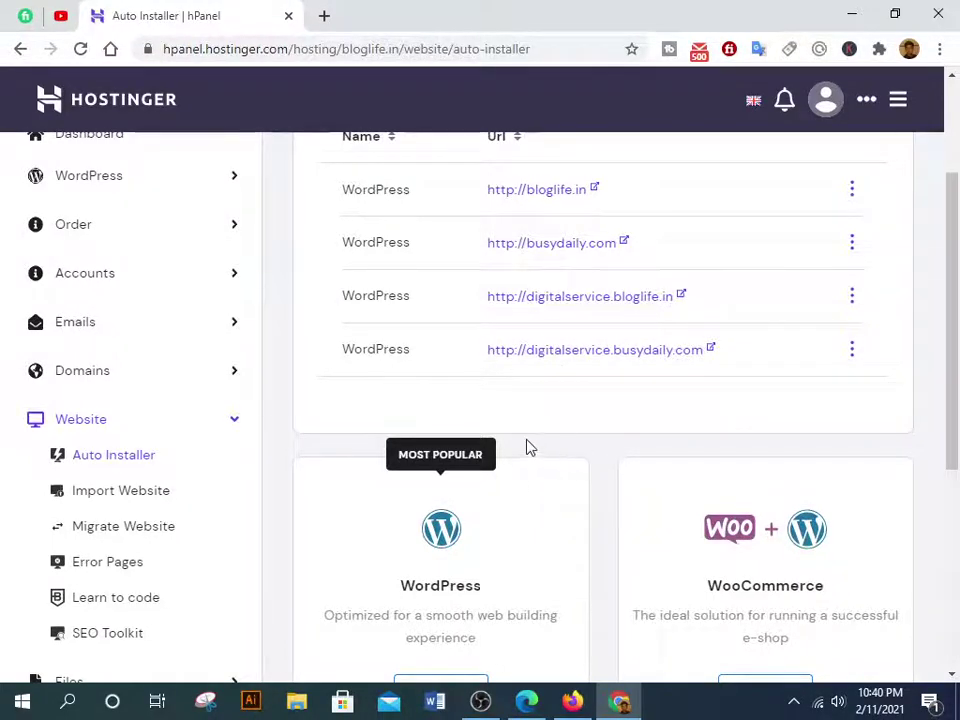
pyautogui.scroll(3, 527, 446)
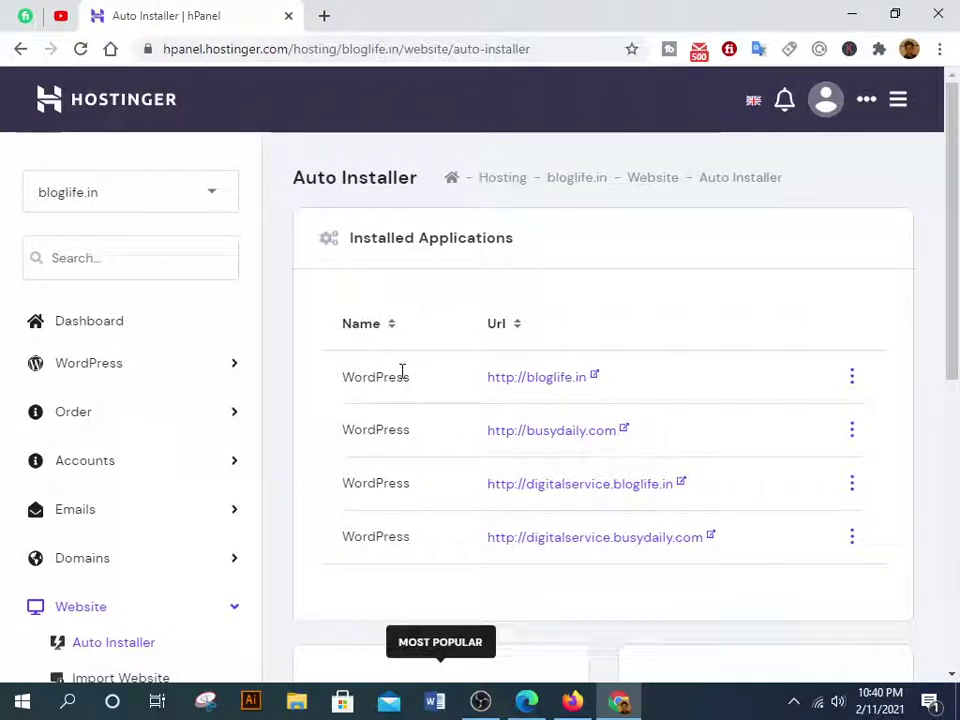
pyautogui.scroll(-6, 626, 665)
pyautogui.scroll(3, 615, 640)
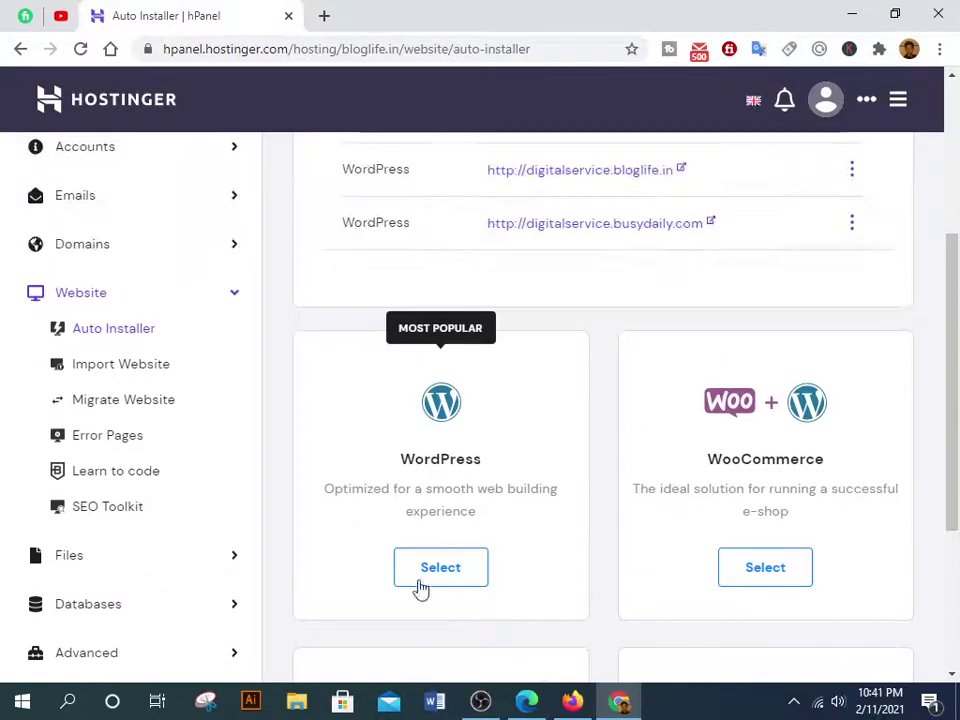
pyautogui.click(415, 580)
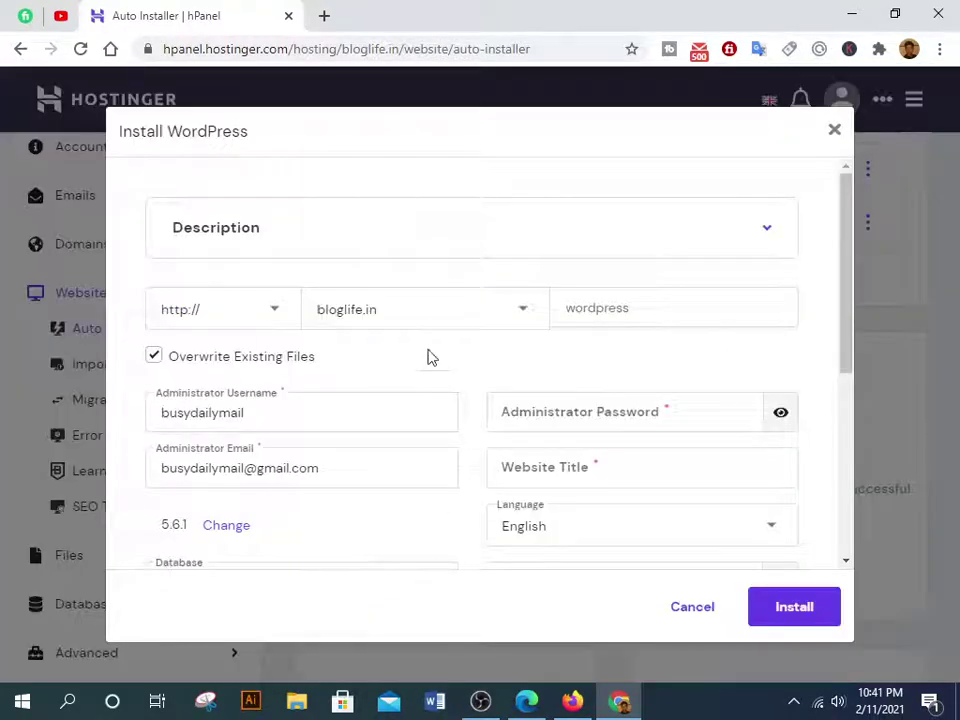
pyautogui.click(431, 320)
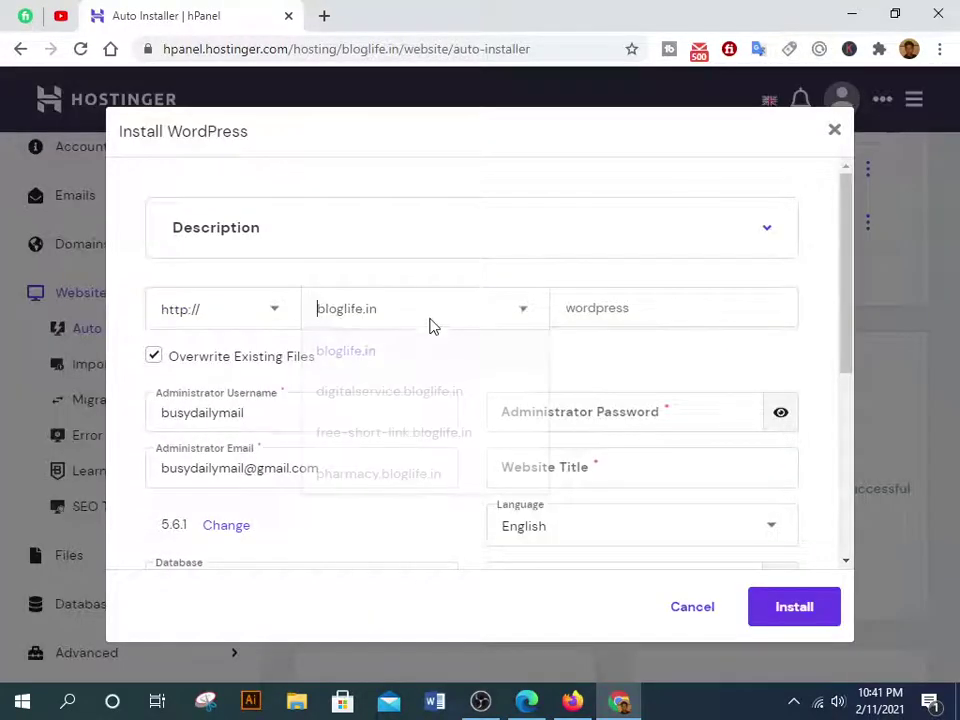
pyautogui.click(428, 477)
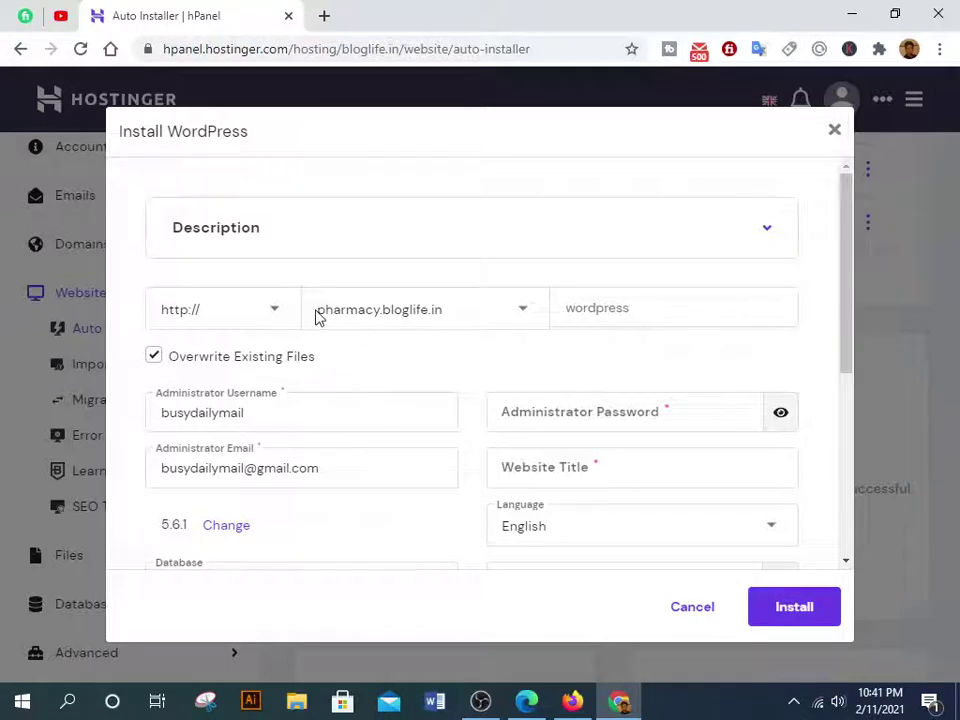
pyautogui.moveTo(318, 316); pyautogui.dragTo(474, 326)
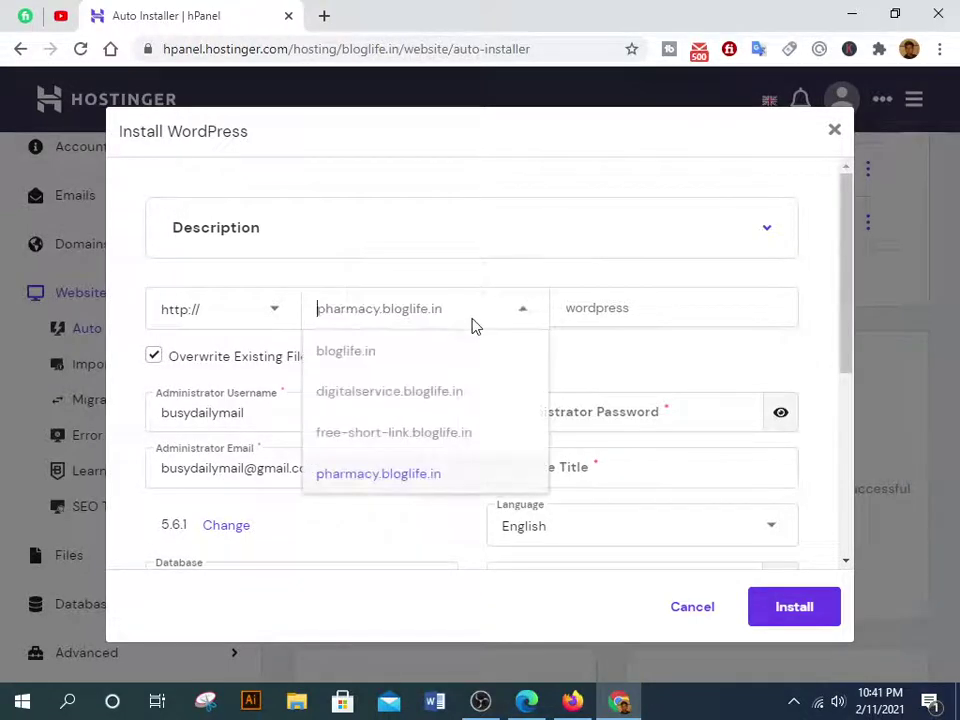
pyautogui.click(632, 361)
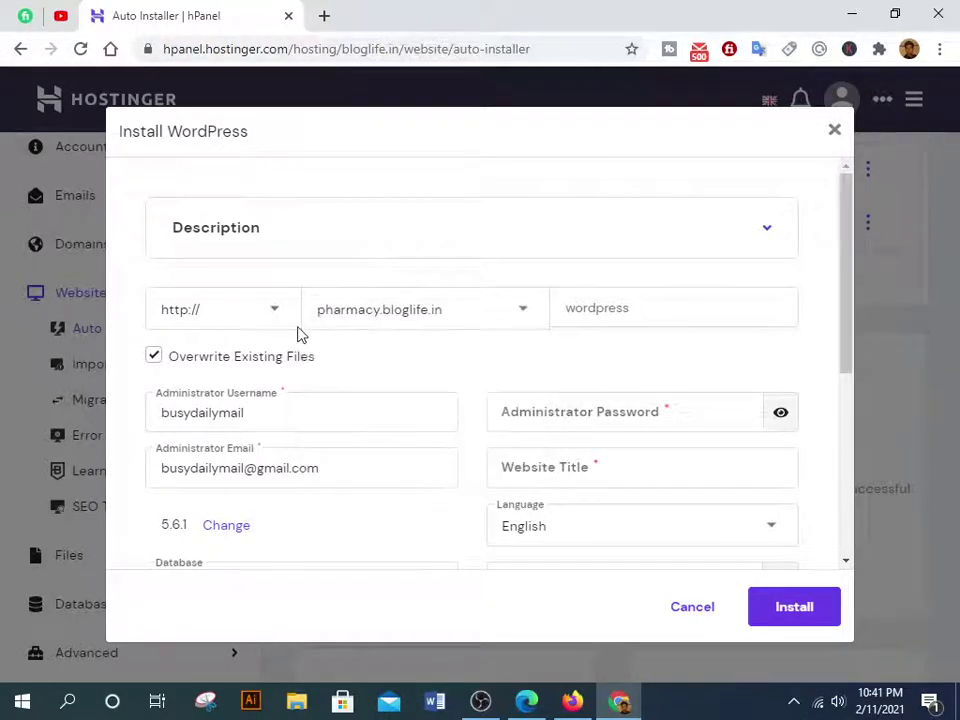
pyautogui.click(272, 317)
pyautogui.click(273, 318)
pyautogui.click(664, 309)
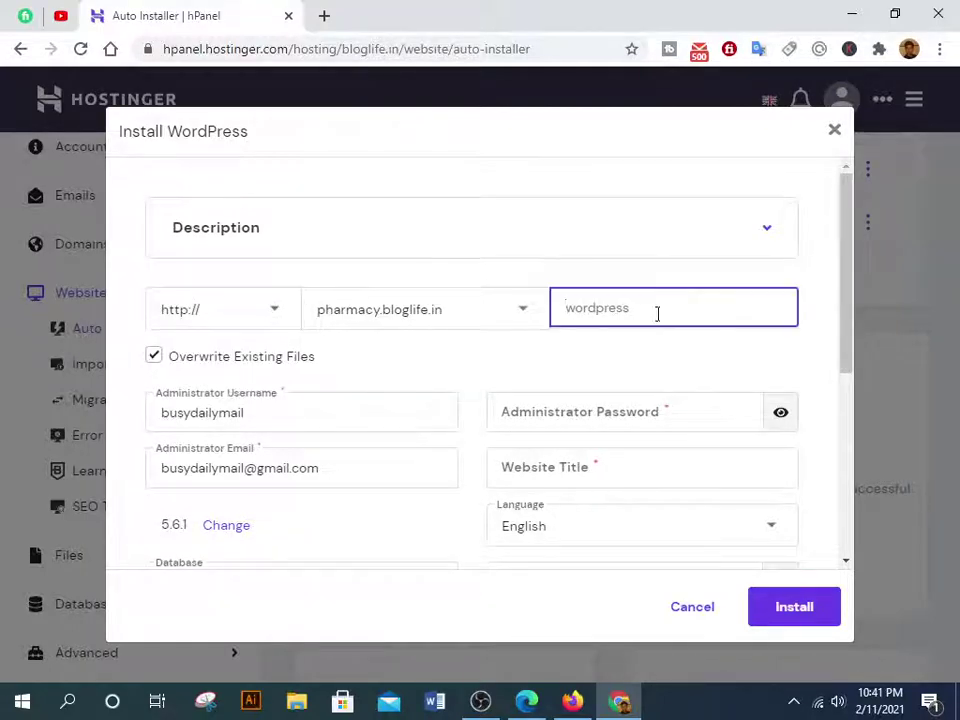
pyautogui.scroll(-3, 354, 360)
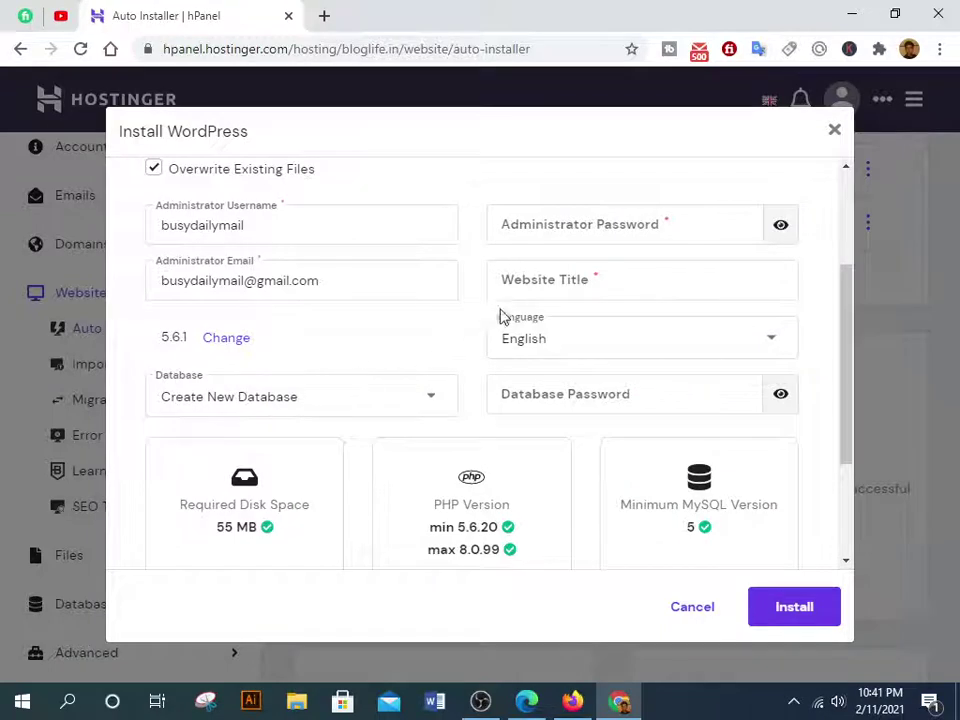
# Step: Replace the administrator username with the user's own and enter an administrator password
pyautogui.click(568, 235)
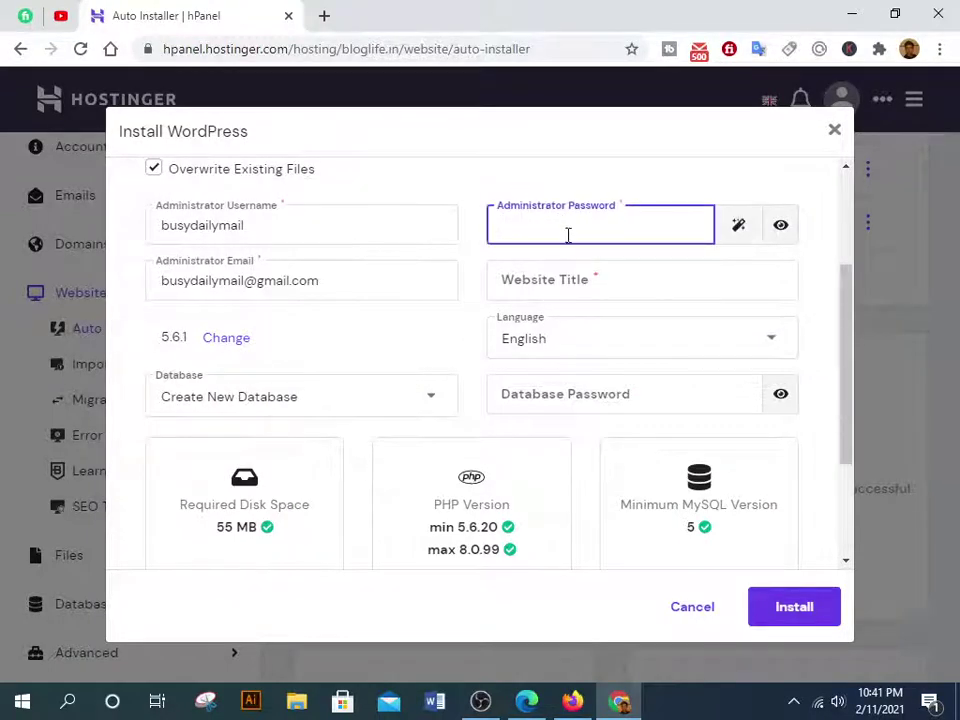
pyautogui.doubleClick(326, 225)
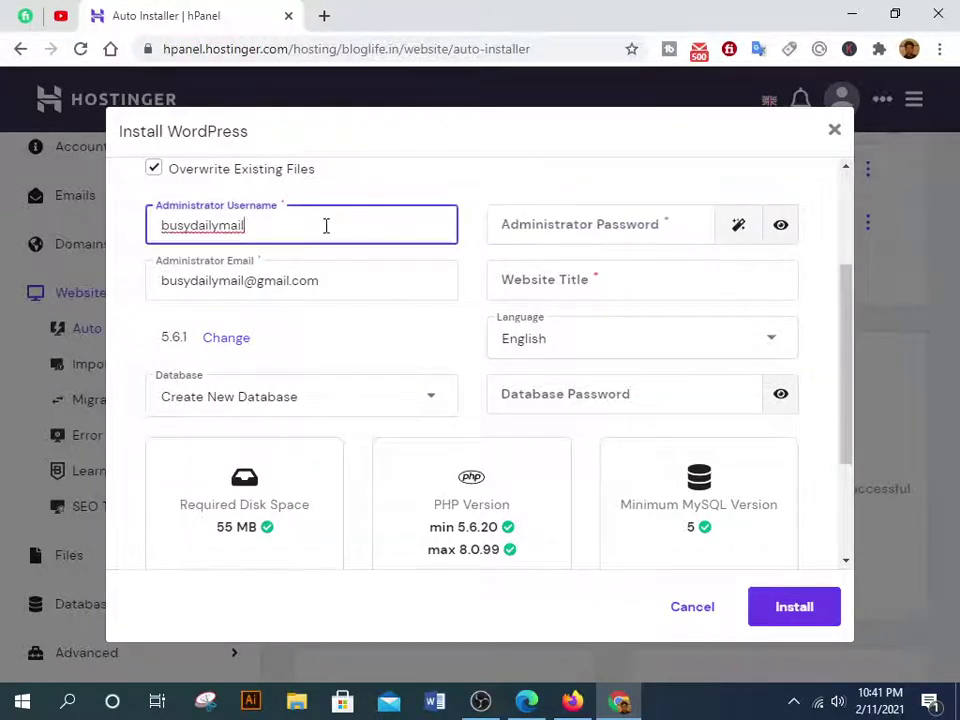
pyautogui.press('BackSpace')
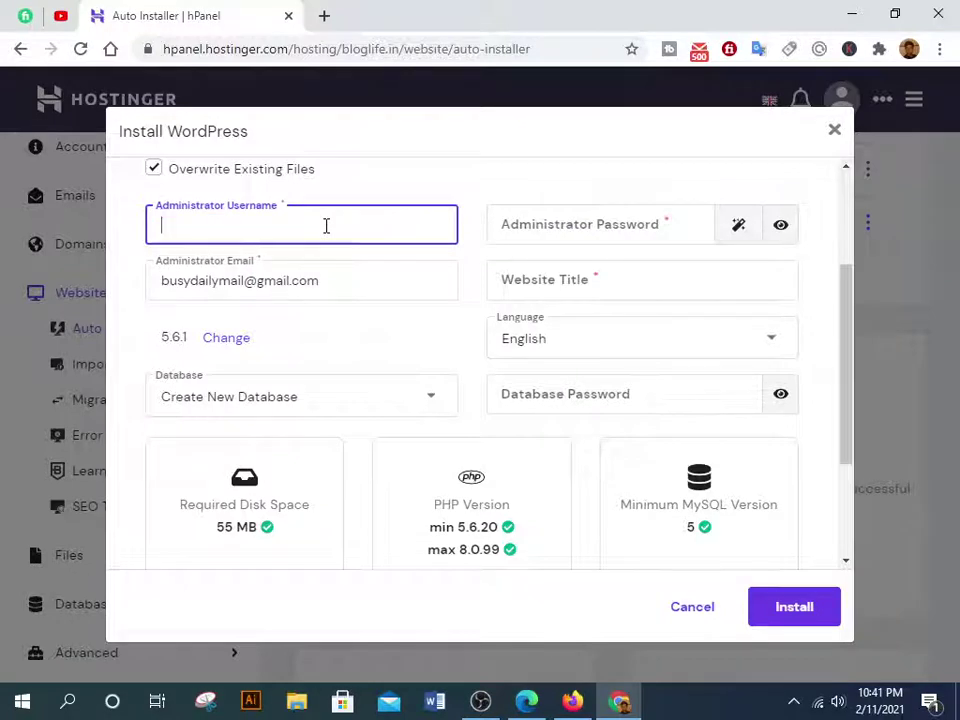
pyautogui.write('So')
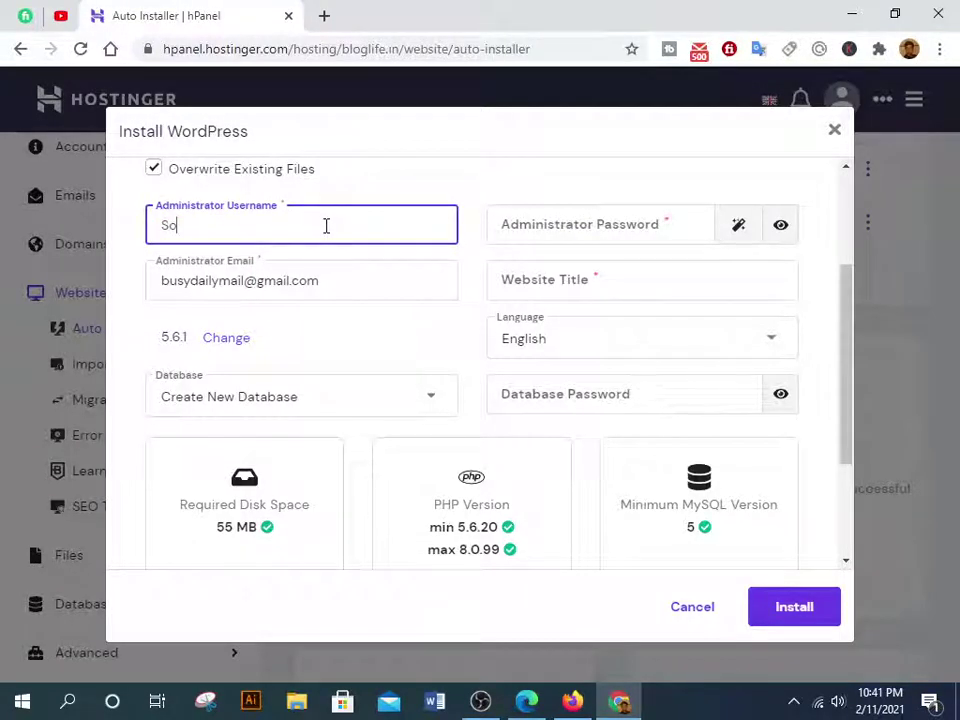
pyautogui.press('BackSpace')
pyautogui.press('BackSpace')
pyautogui.write('sourav_m')
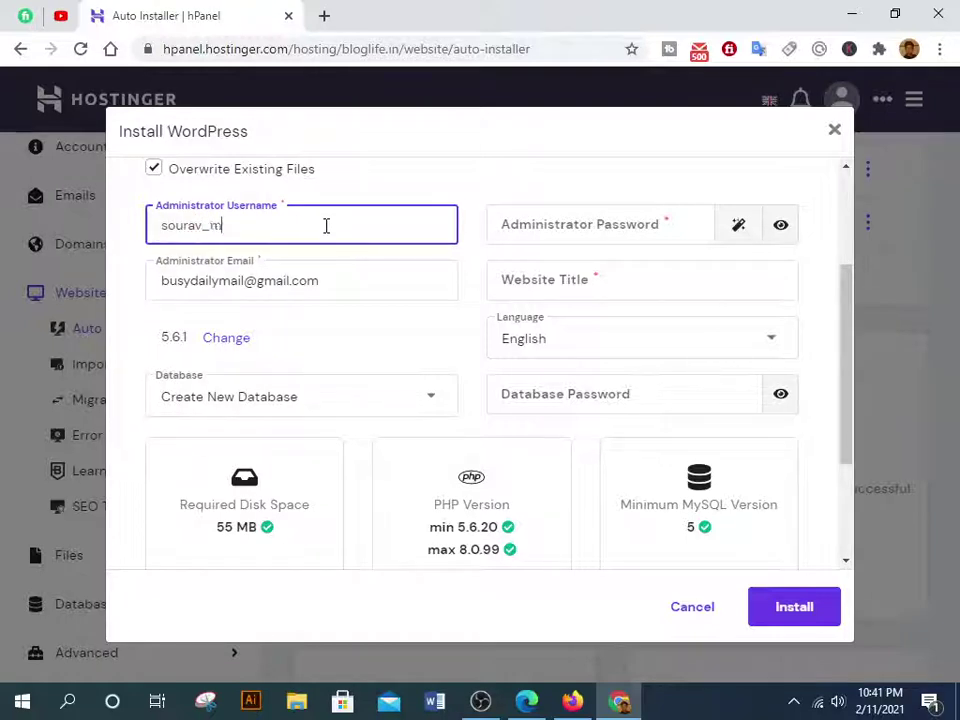
pyautogui.write('aju')
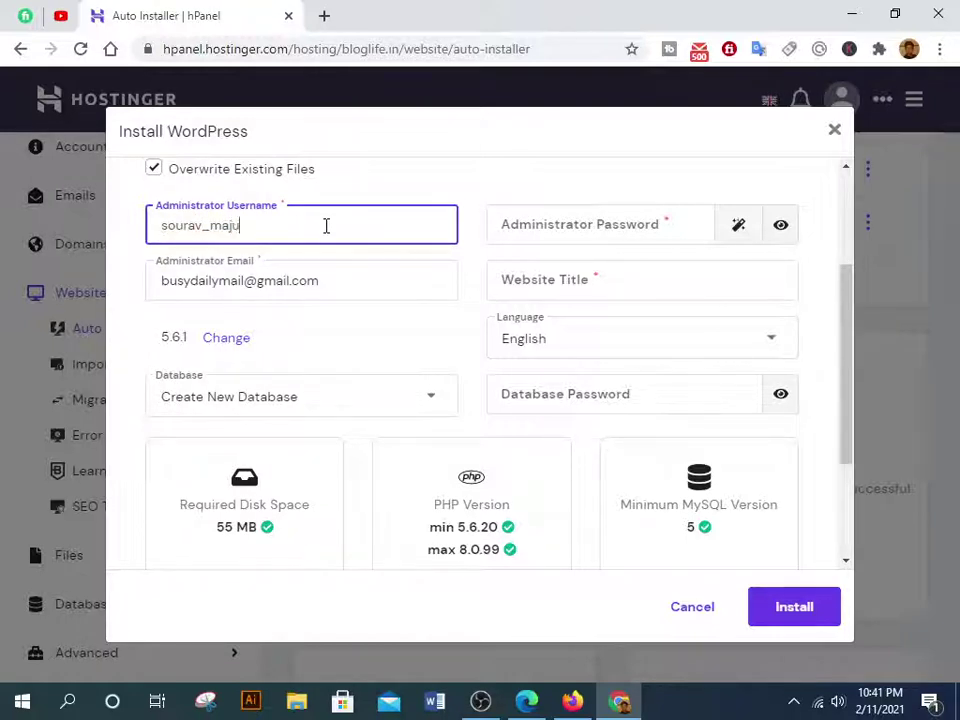
pyautogui.write('mdar')
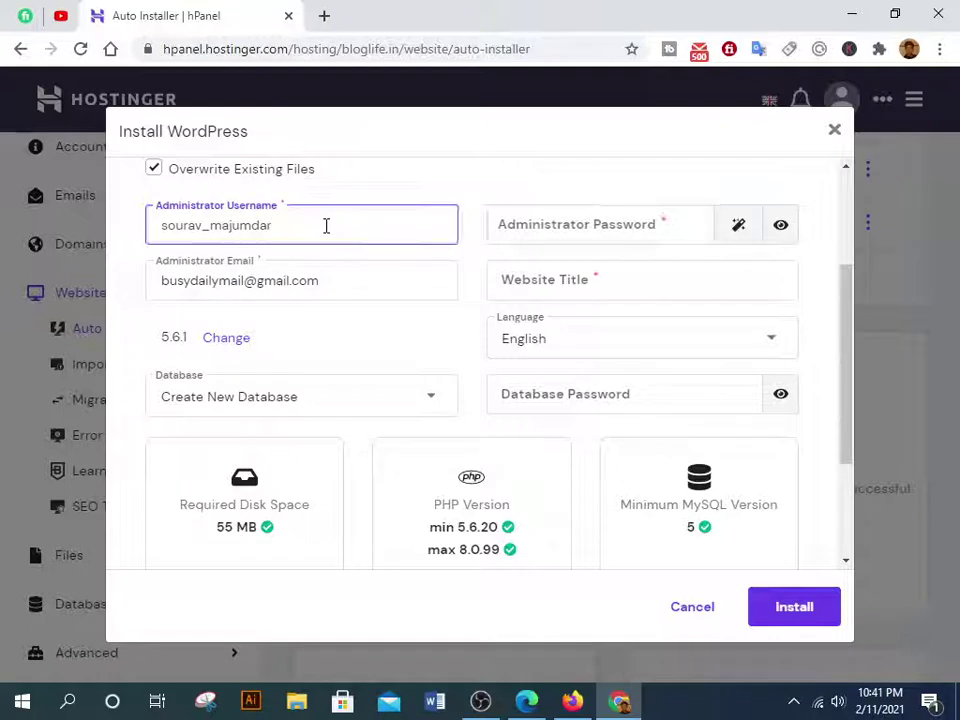
pyautogui.press('Tab')
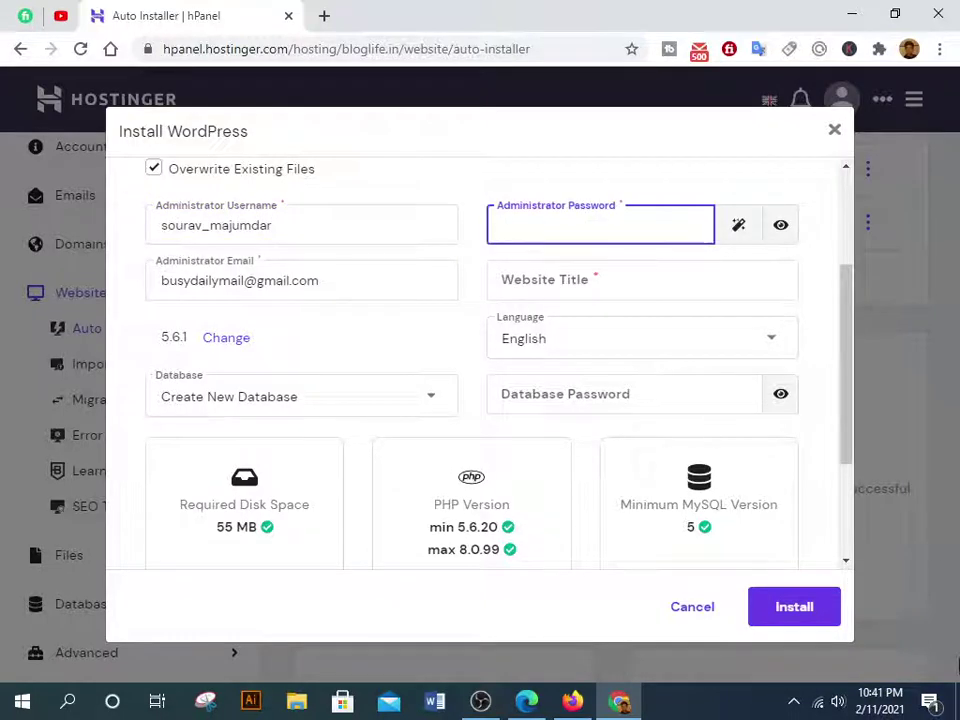
pyautogui.write('••')
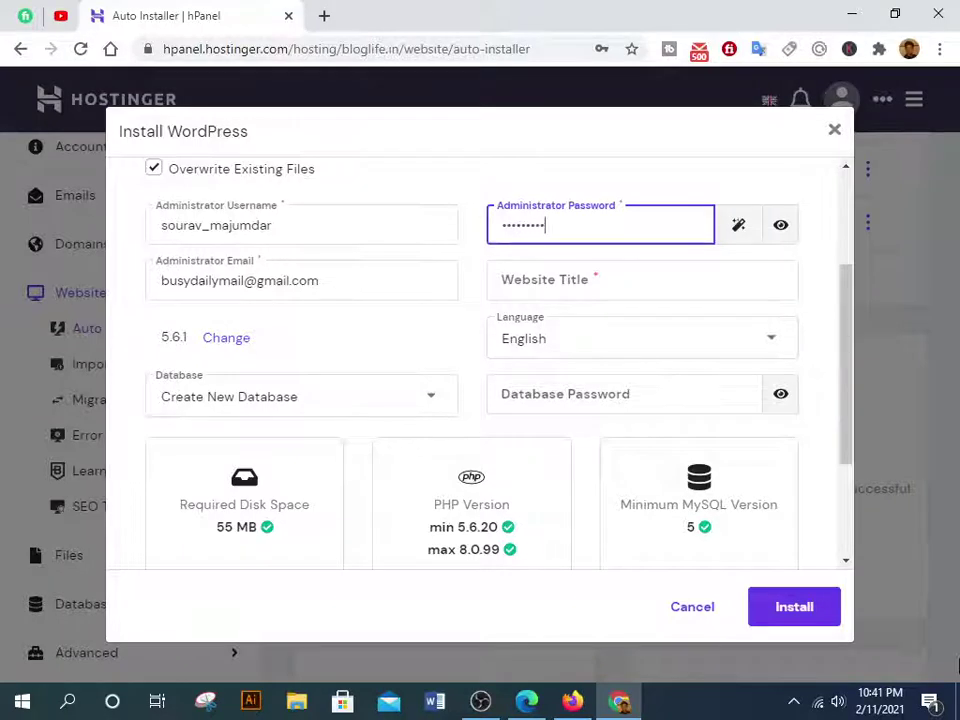
pyautogui.write('•')
# Step: Set the website title to 'Pharmacy' with a capital P
pyautogui.click(651, 287)
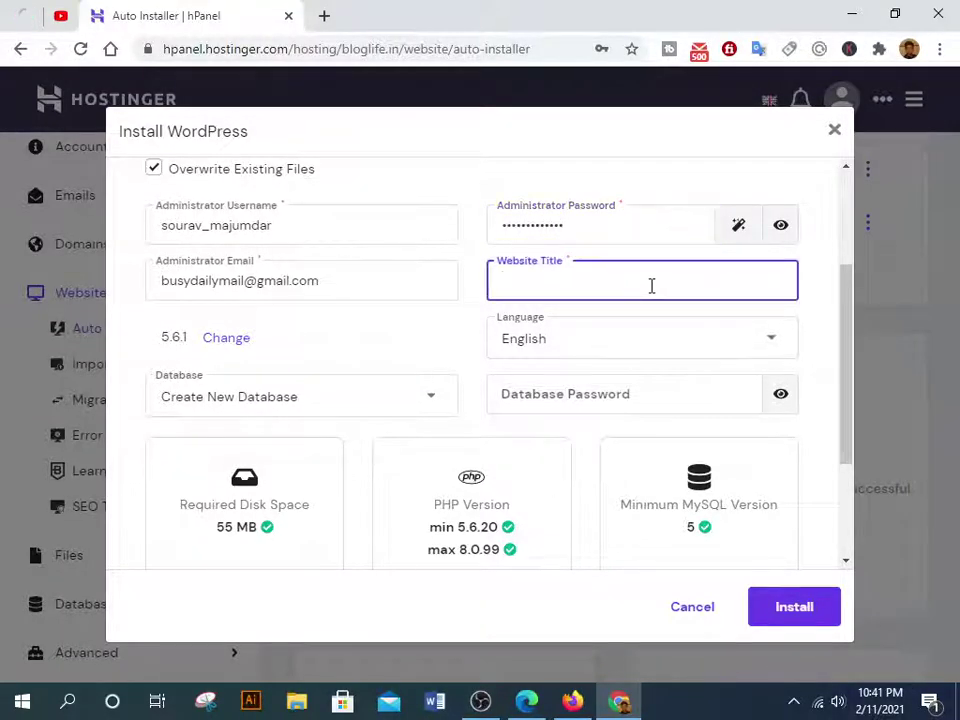
pyautogui.write('pharmacy')
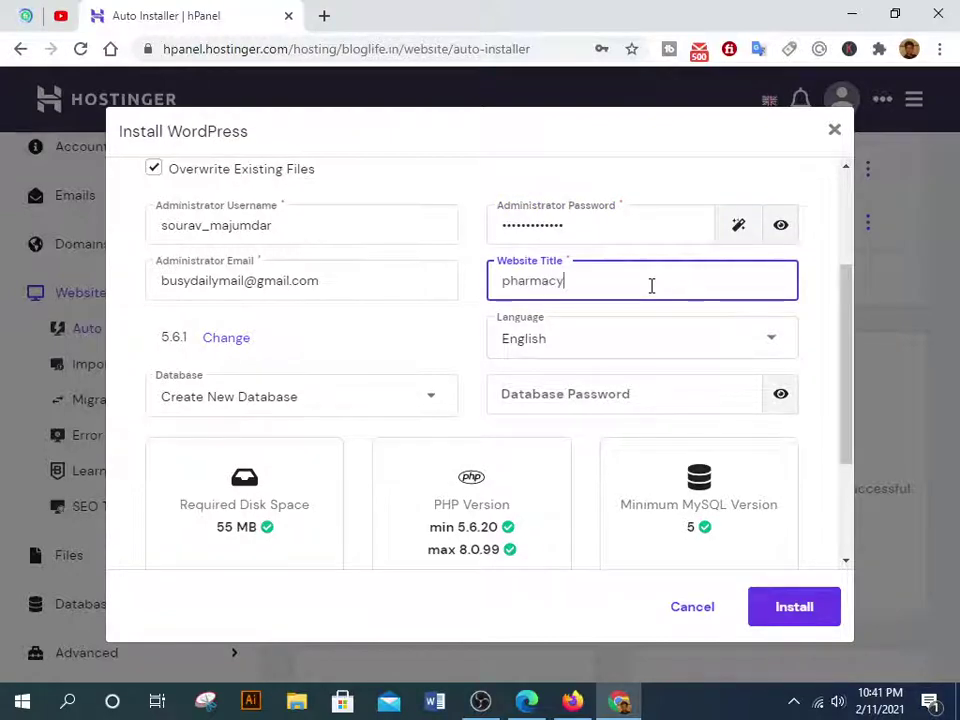
pyautogui.click(512, 280)
pyautogui.press('BackSpace')
pyautogui.write('P')
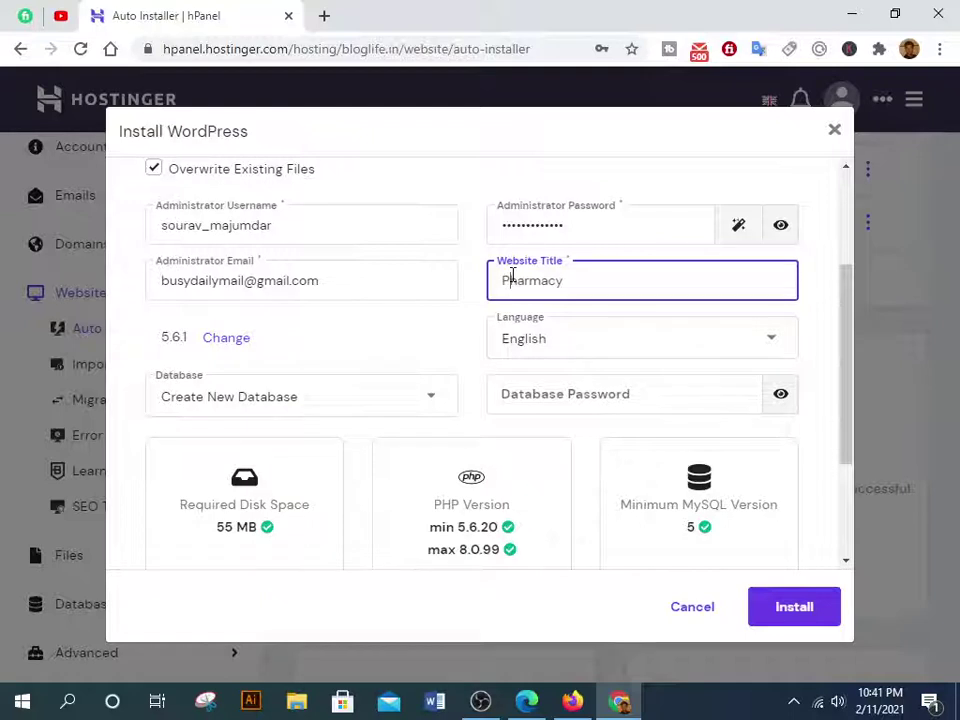
pyautogui.scroll(-3, 486, 388)
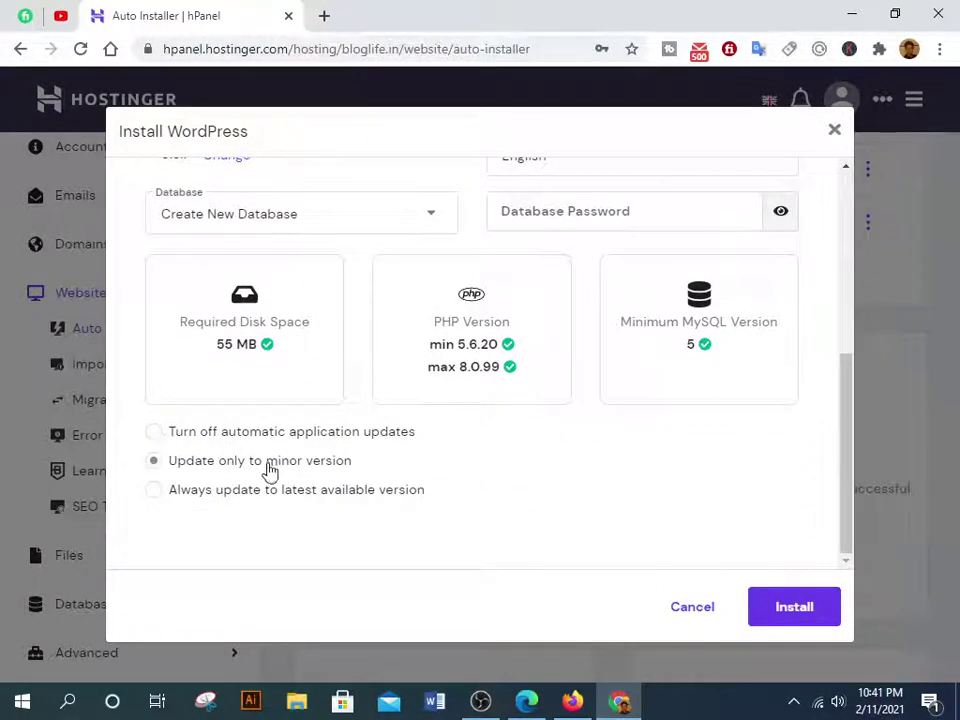
pyautogui.scroll(5, 560, 478)
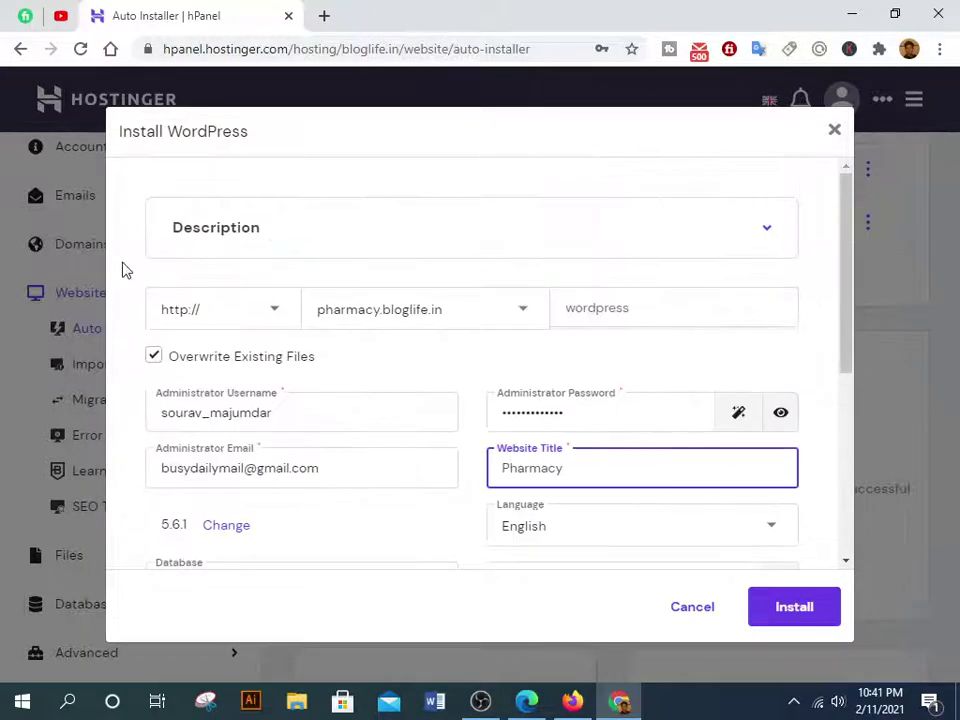
pyautogui.scroll(-5, 445, 320)
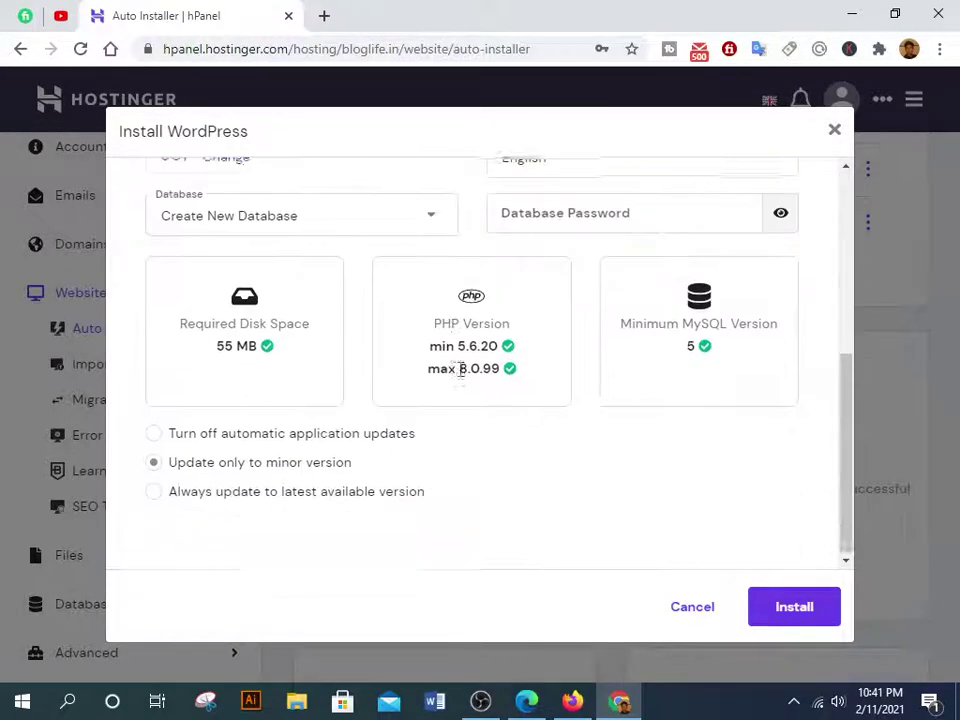
# Step: Submit the form, then replace the rejected password with one containing a number and symbol
pyautogui.click(833, 614)
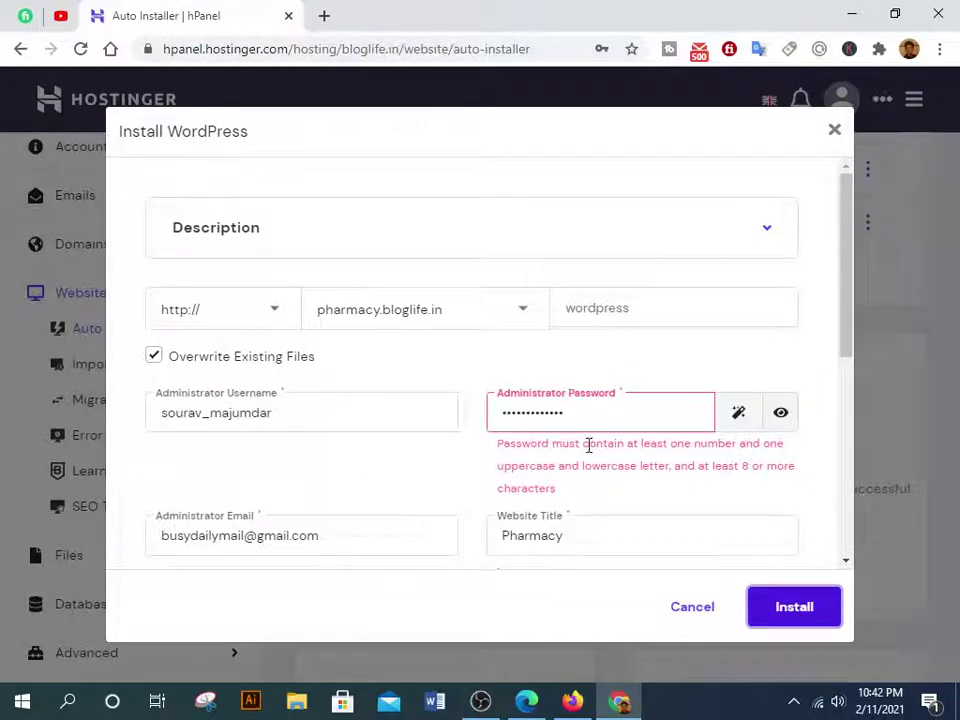
pyautogui.doubleClick(603, 410)
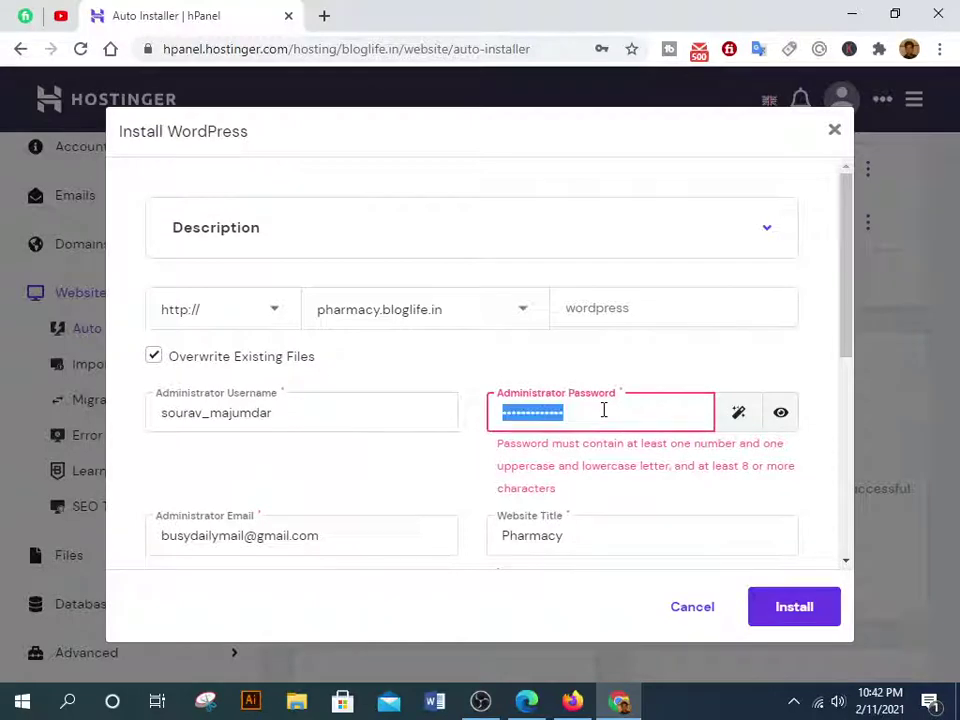
pyautogui.scroll(-1, 672, 416)
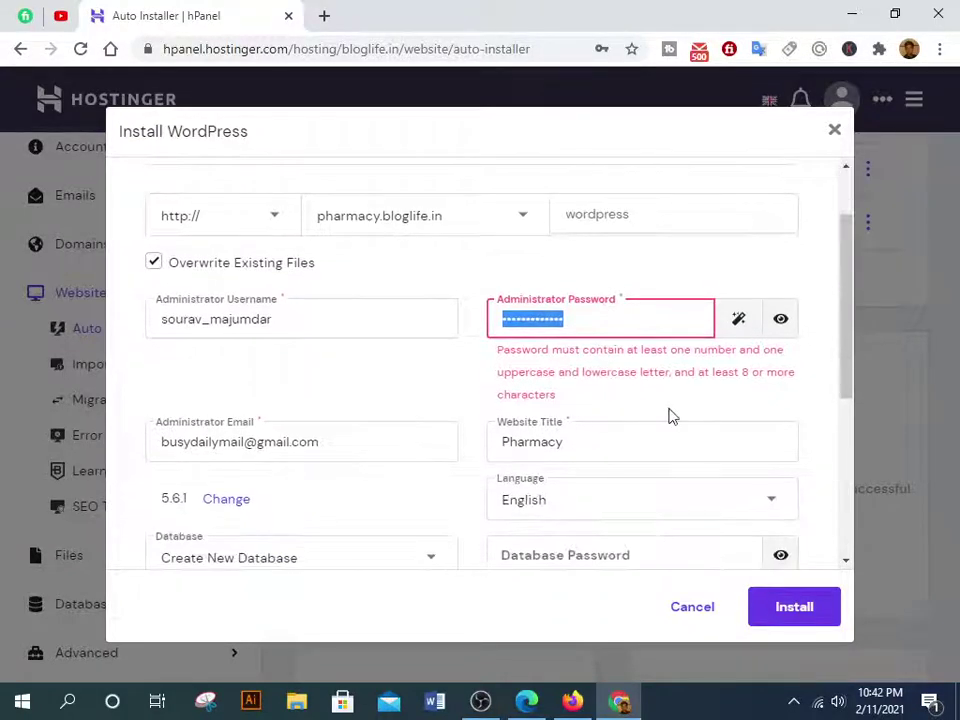
pyautogui.press('BackSpace')
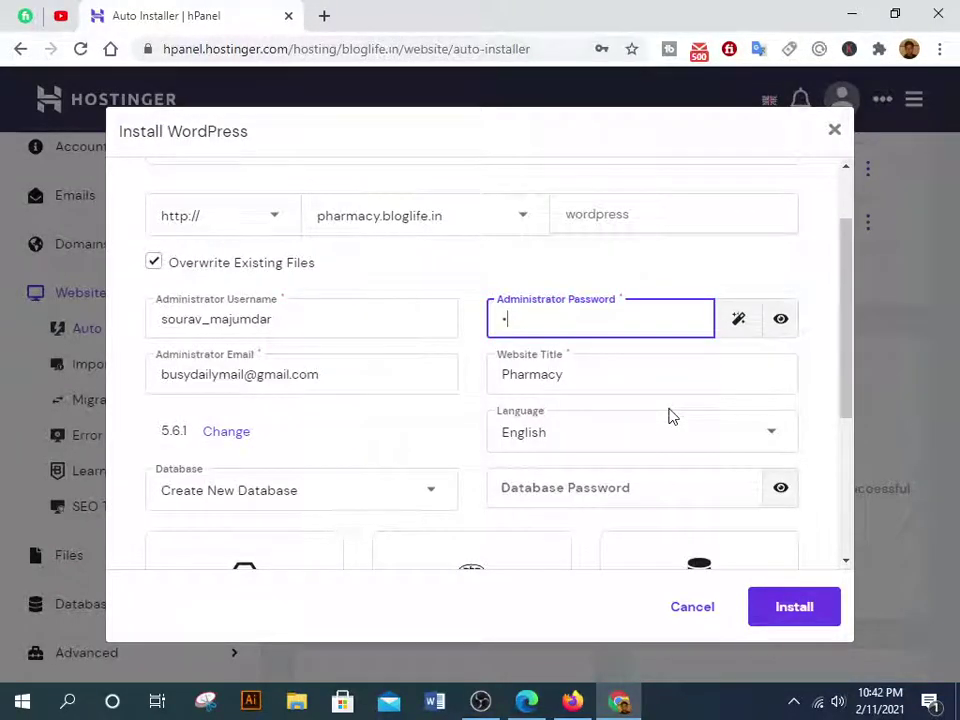
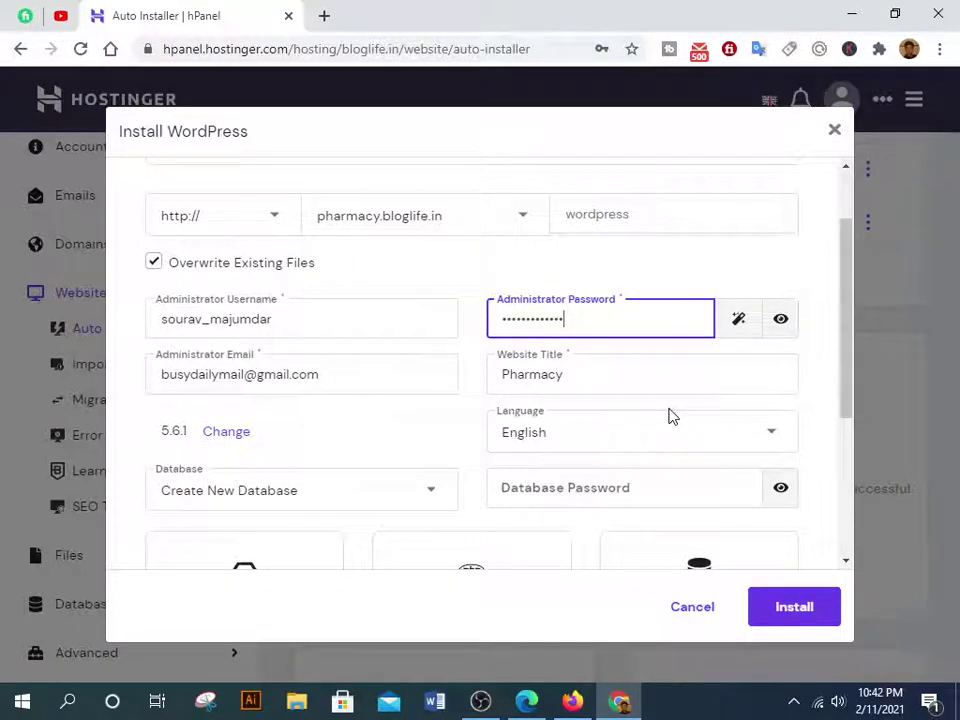
pyautogui.scroll(-3, 678, 424)
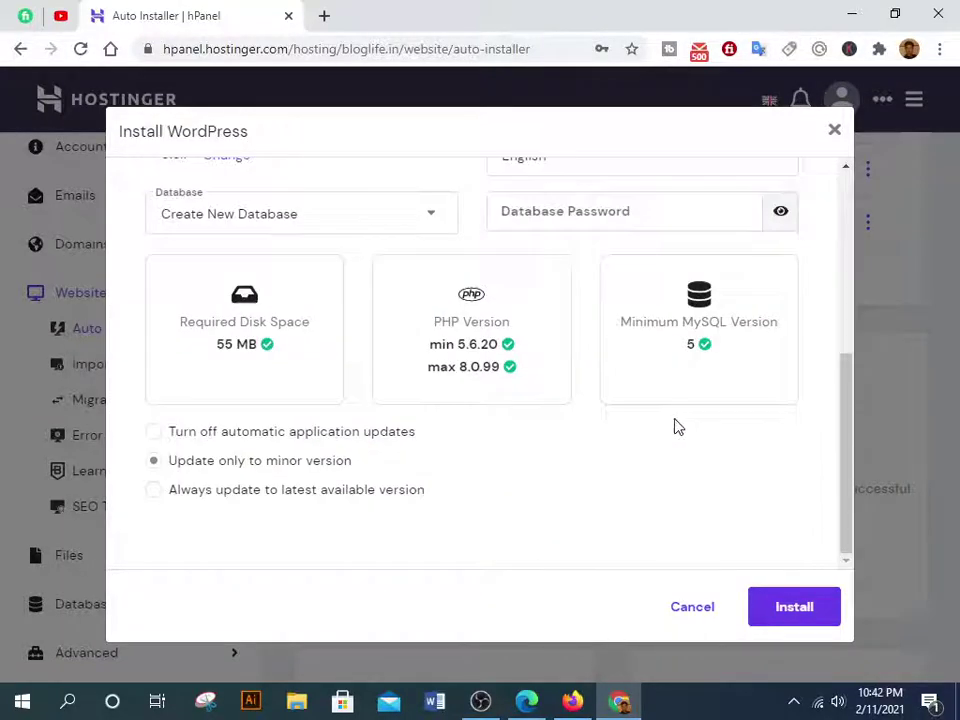
# Step: Install WordPress, decline saving the password, and bring up the pharmacy.bloglife.in link's context menu
pyautogui.click(786, 604)
pyautogui.scroll(3, 527, 499)
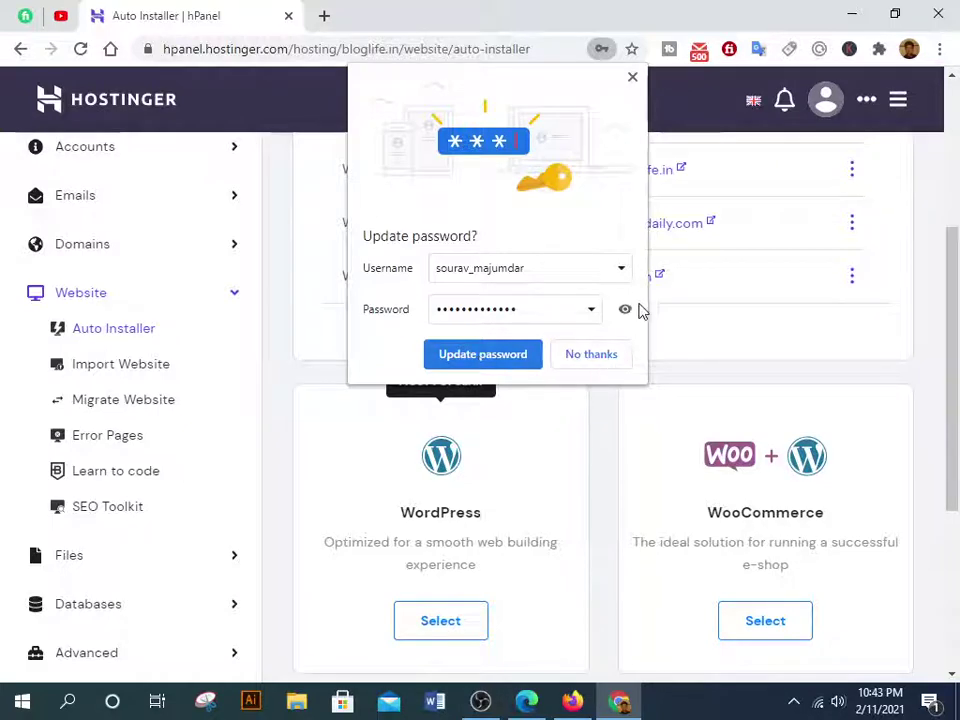
pyautogui.click(591, 354)
pyautogui.scroll(-2, 574, 559)
pyautogui.scroll(5, 572, 553)
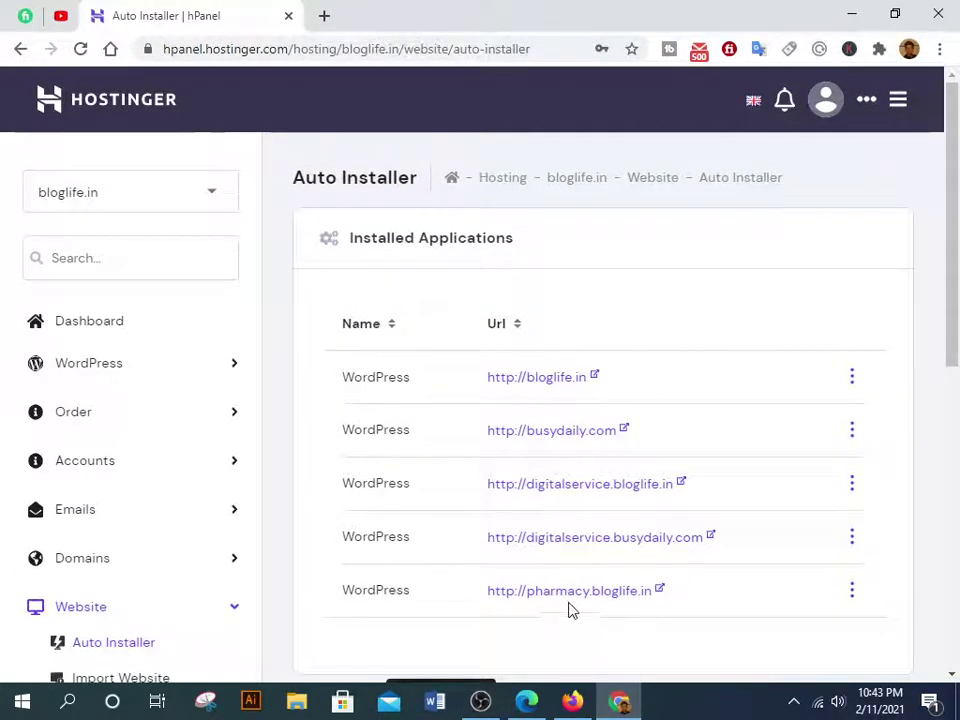
pyautogui.rightClick(595, 592)
# Step: Open pharmacy.bloglife.in in a new tab and switch to it
pyautogui.click(622, 424)
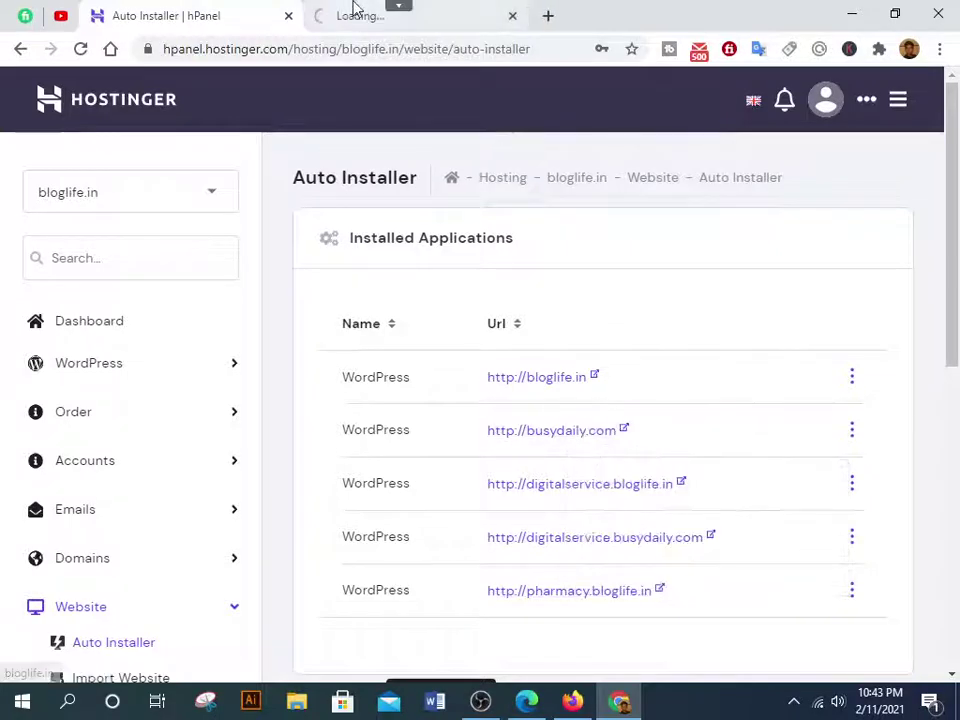
pyautogui.click(352, 12)
pyautogui.scroll(-5, 503, 387)
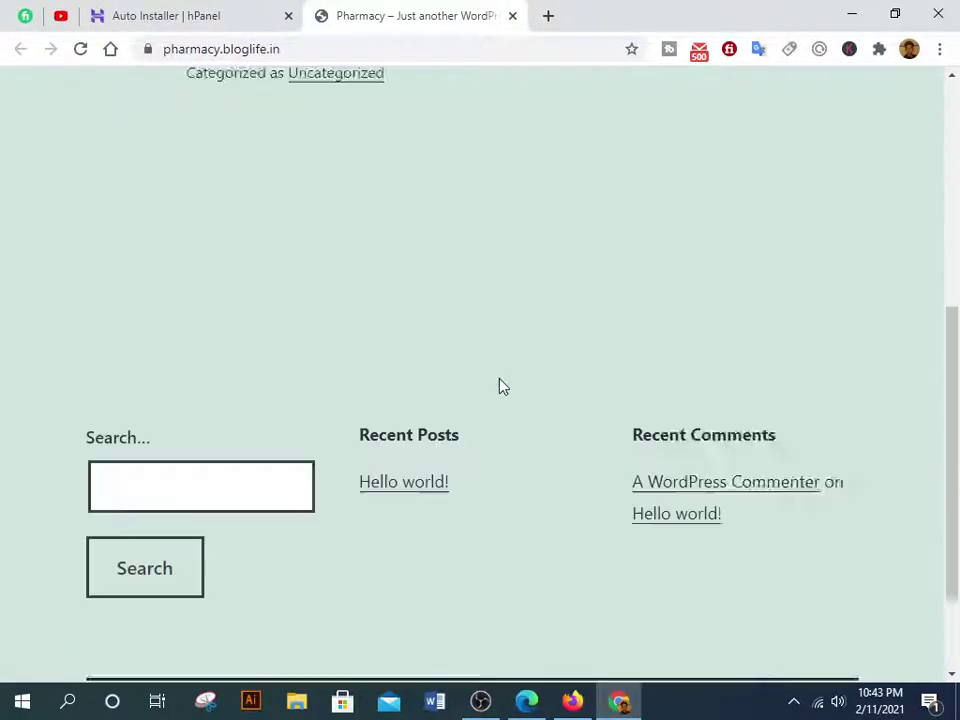
pyautogui.scroll(-2, 497, 398)
pyautogui.scroll(8, 474, 435)
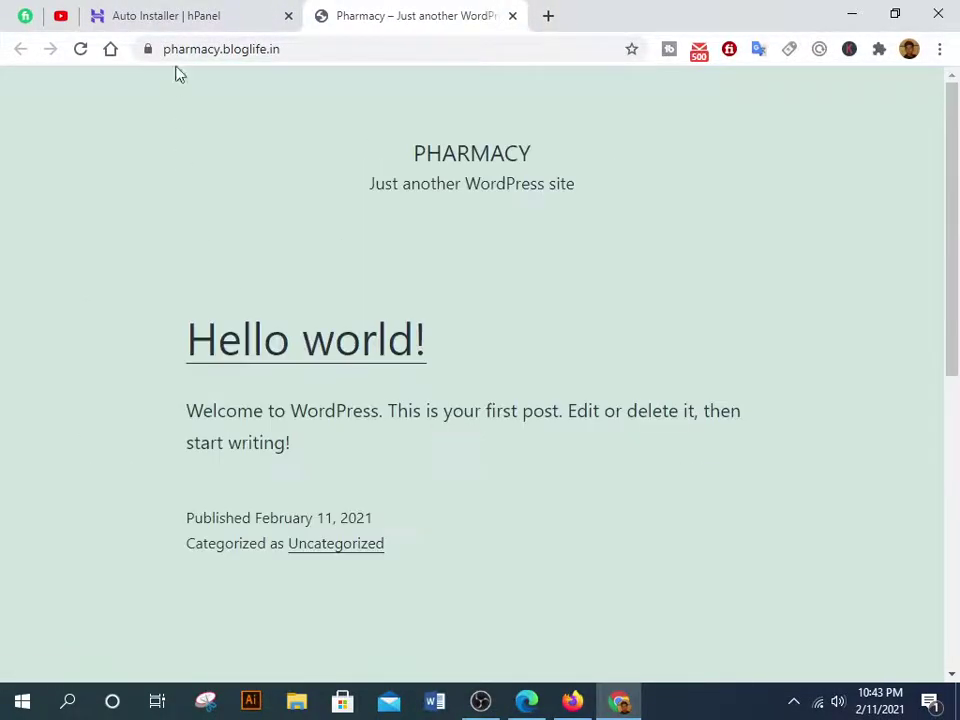
# Step: Browse the PHARMACY homepage, its tagline, search box and Hello world! post
pyautogui.moveTo(416, 148); pyautogui.dragTo(367, 181)
pyautogui.click(311, 176)
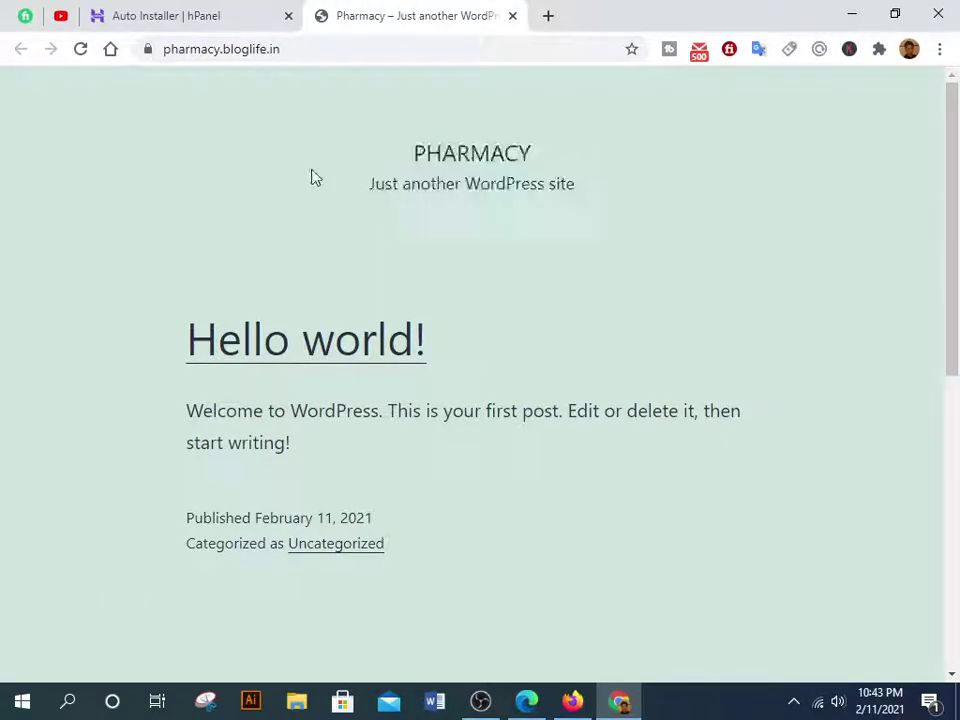
pyautogui.scroll(-8, 386, 332)
pyautogui.click(170, 357)
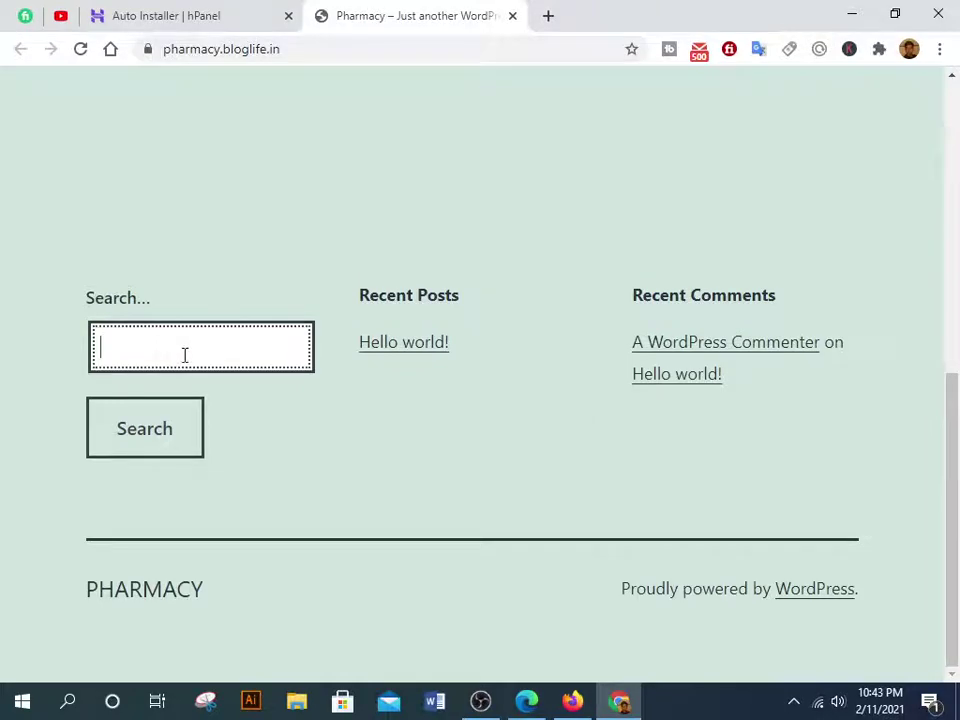
pyautogui.scroll(8, 306, 394)
pyautogui.scroll(-7, 568, 435)
pyautogui.scroll(8, 574, 432)
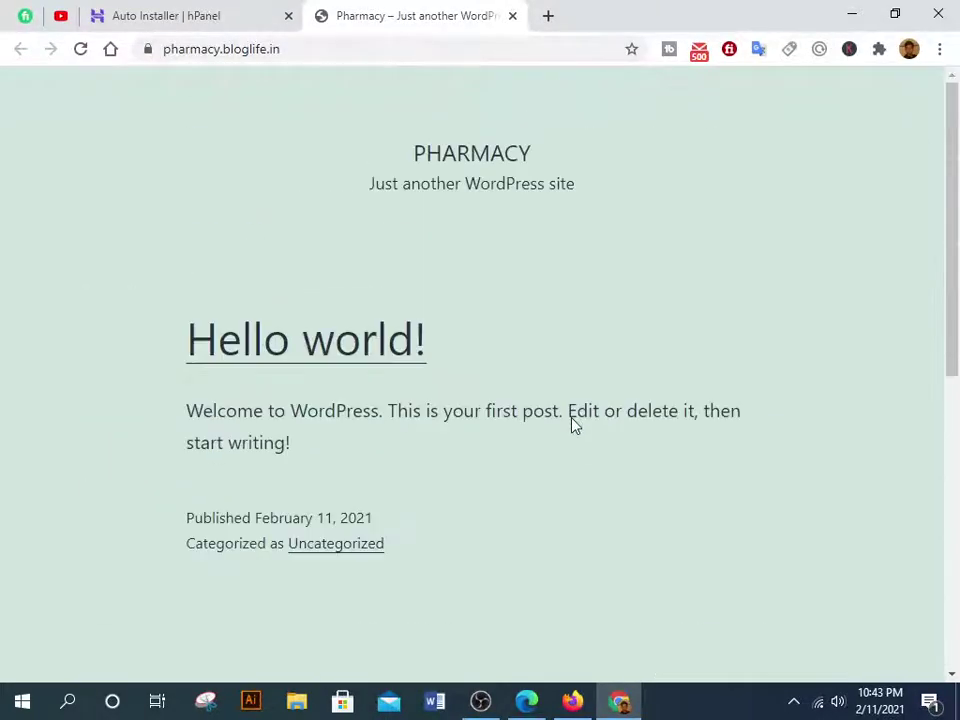